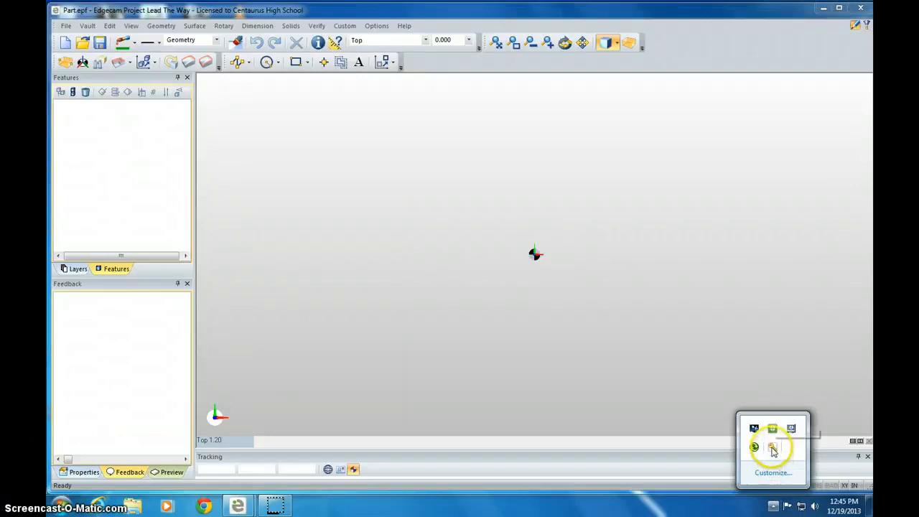
- Open the Autodesk Inventor part NEW BOTTOM OF BOX from the CIM Container Parts folder
left_click(532, 18)
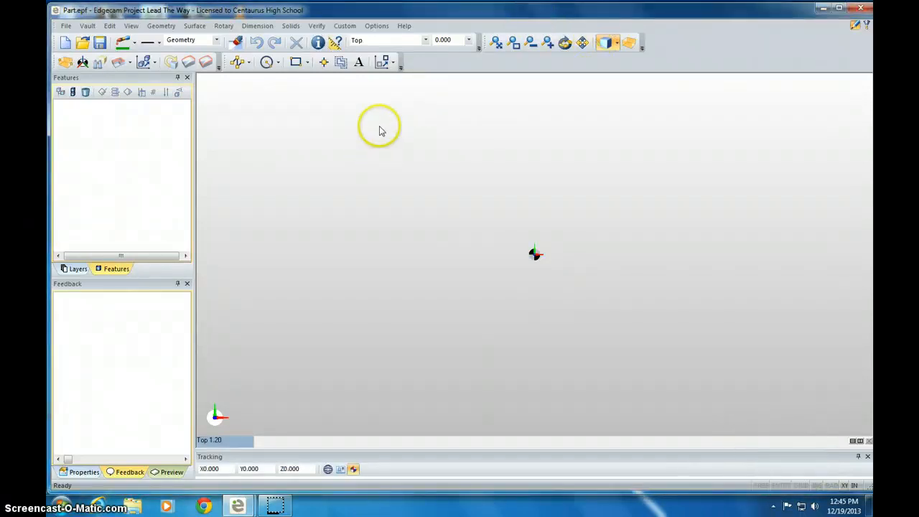
left_click(81, 42)
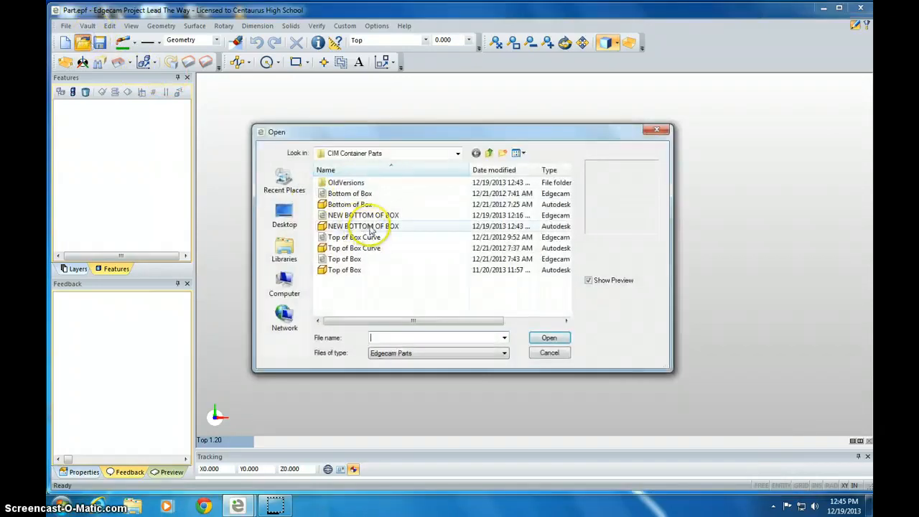
left_click(364, 226)
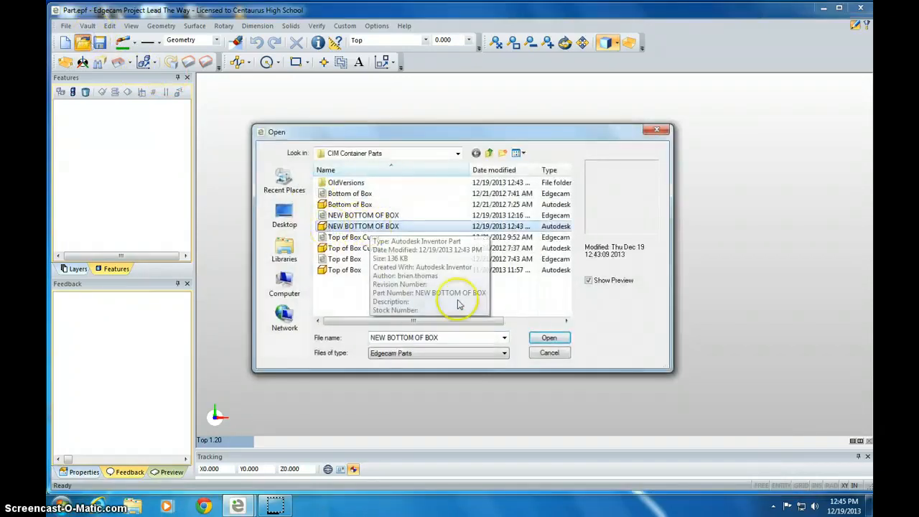
left_click(546, 339)
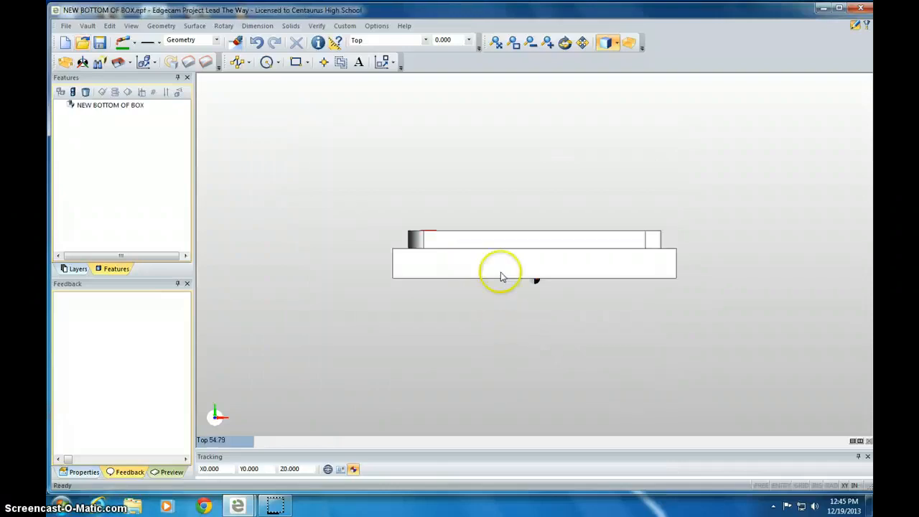
- Create automatic box-shaped stock around the part with all box offsets at 0.0
middle_click_drag(505, 253, 765, 267)
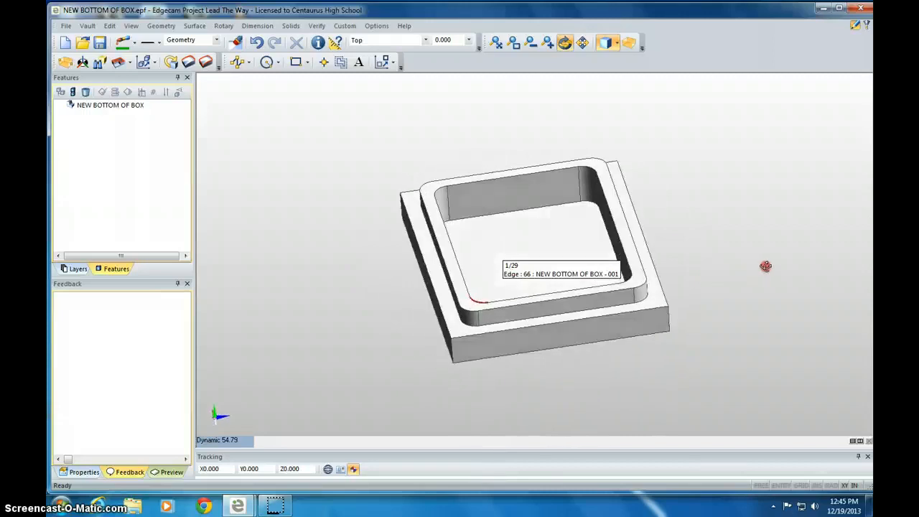
middle_click_drag(609, 264, 609, 247)
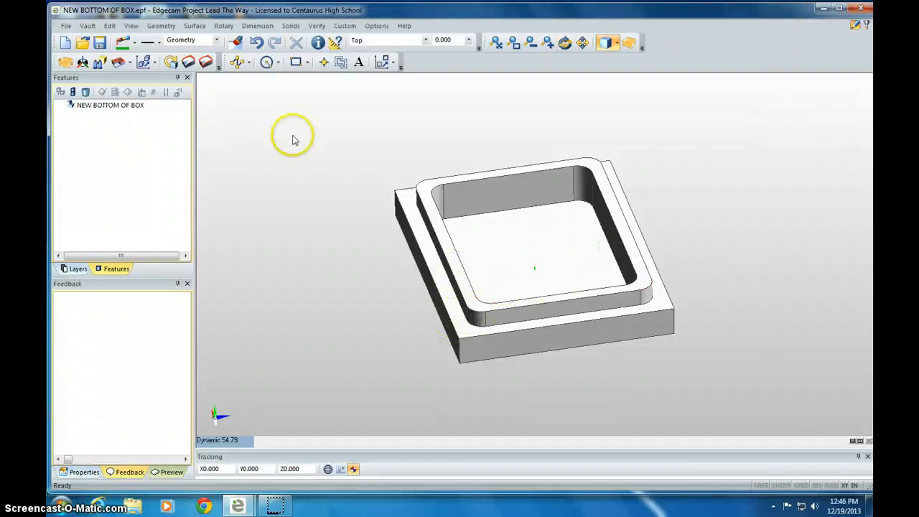
left_click(64, 65)
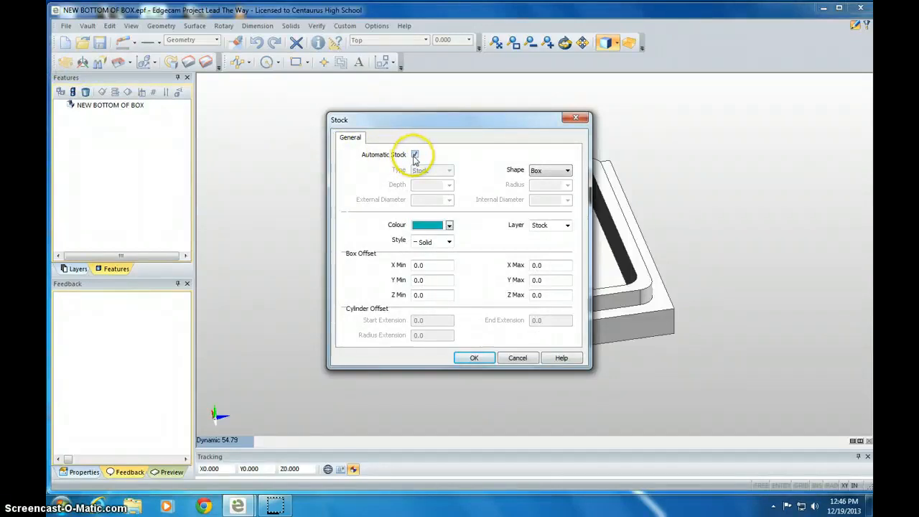
left_click(475, 358)
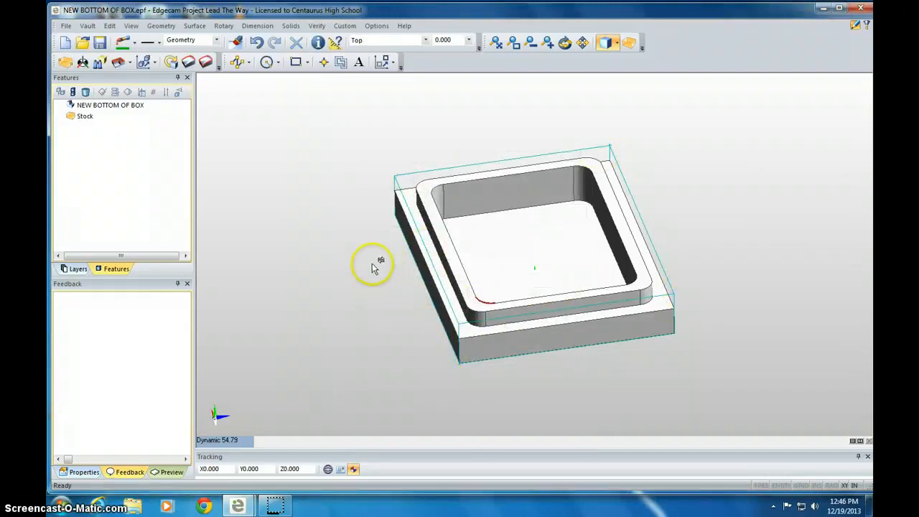
- Start a new CPL named CPL0 with a picked origin, a plane through 3 points and the MILL(XY) work plane
left_click(107, 27)
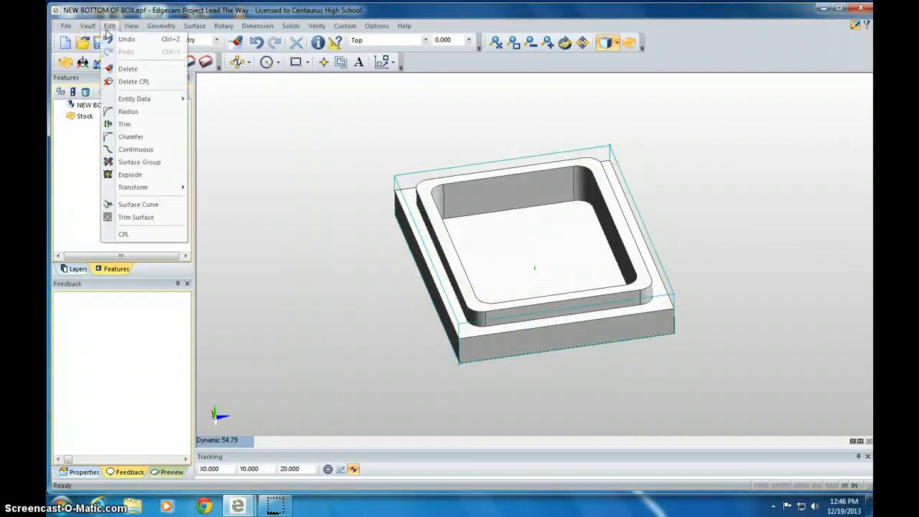
left_click(130, 28)
mouse_move(152, 33)
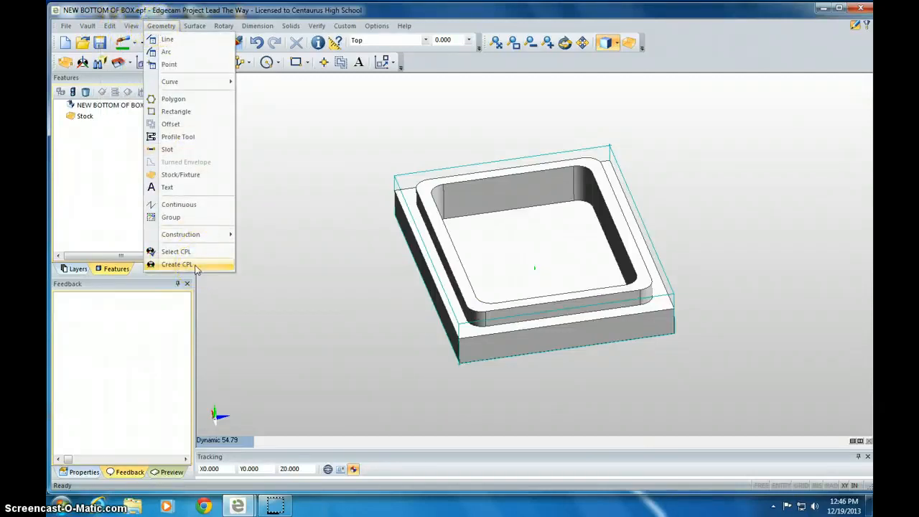
left_click(178, 264)
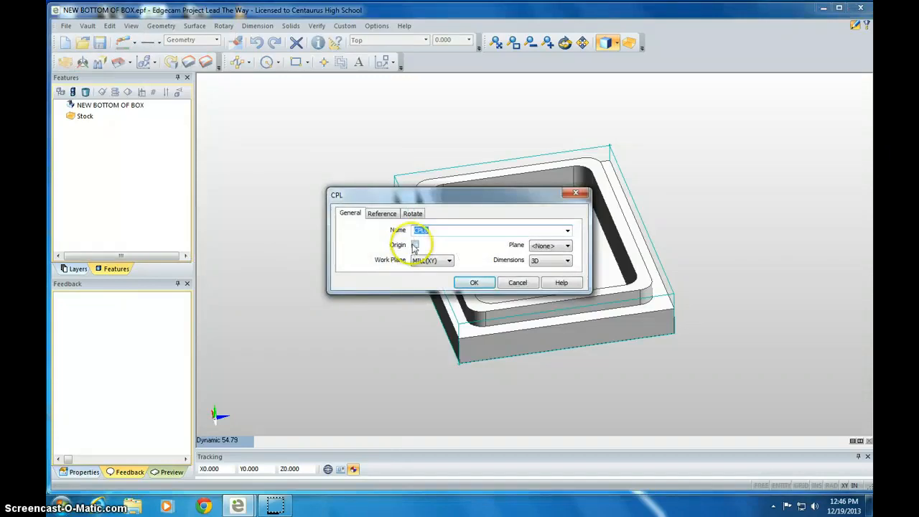
left_click(415, 244)
left_click(549, 247)
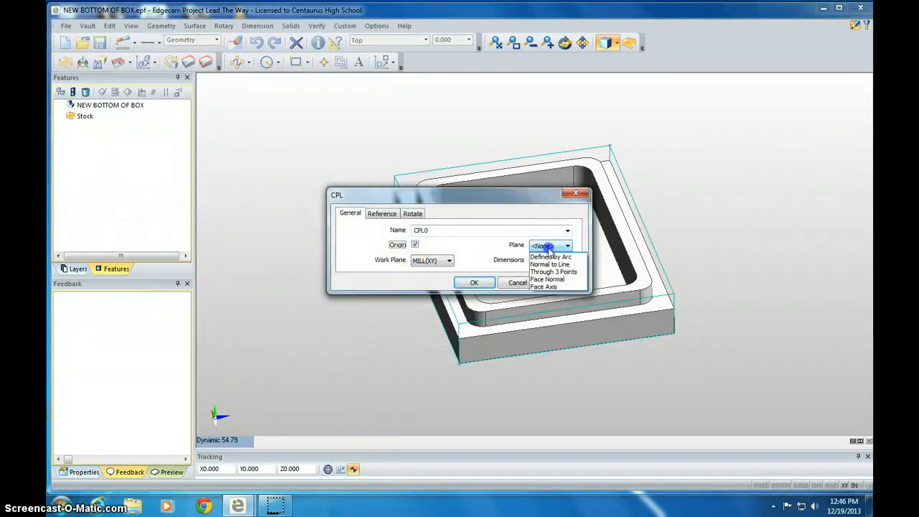
left_click(551, 279)
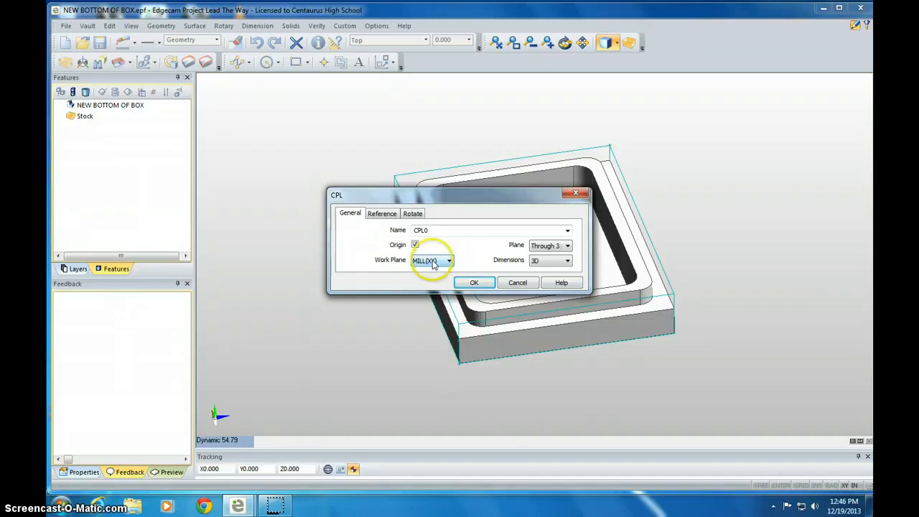
left_click(471, 283)
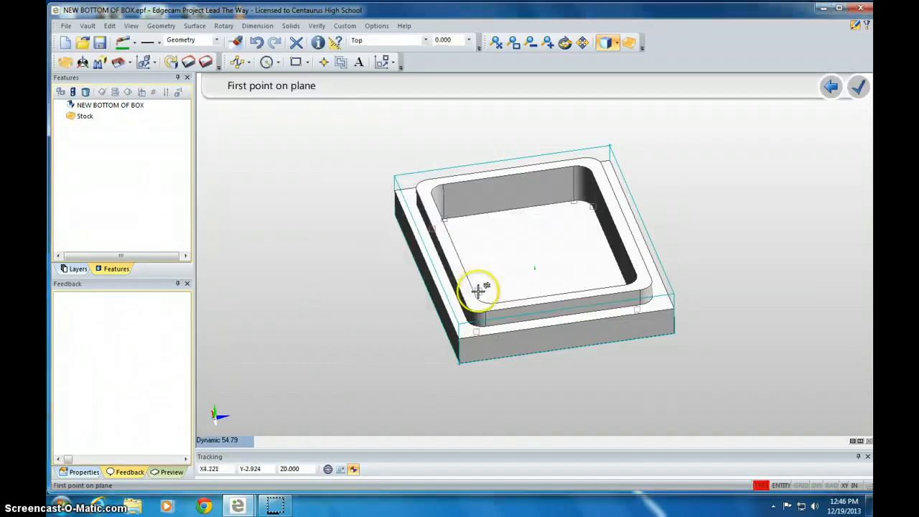
- Define the CPL plane by three upper corners of the stock and place its origin at the front-left upper corner
middle_click_drag(478, 289, 448, 223)
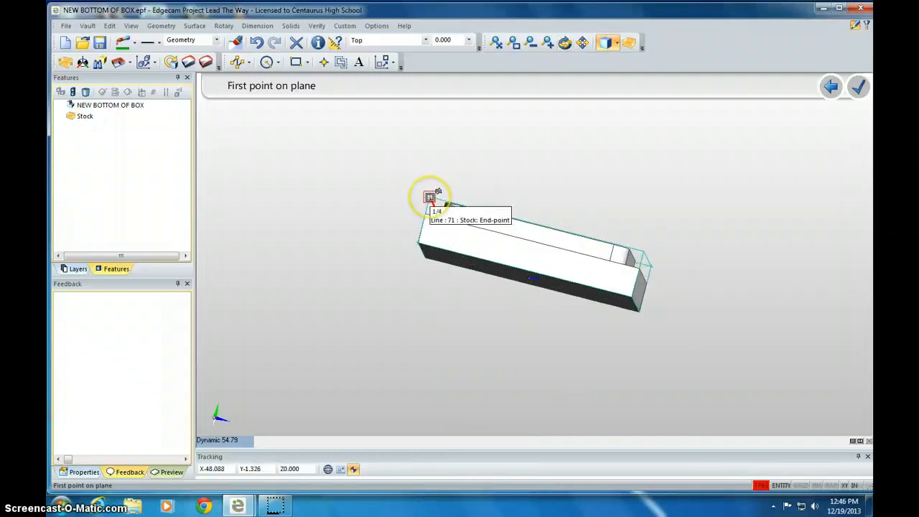
left_click(429, 197)
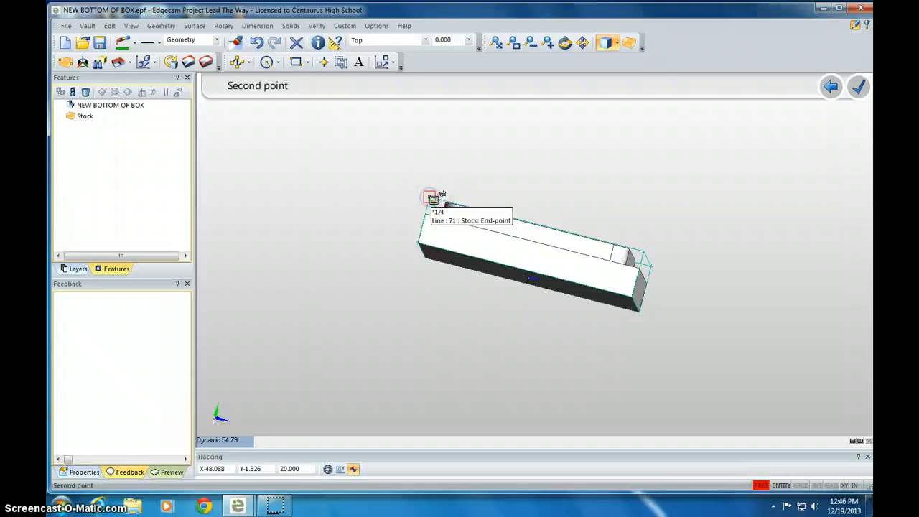
middle_click_drag(429, 197, 494, 249)
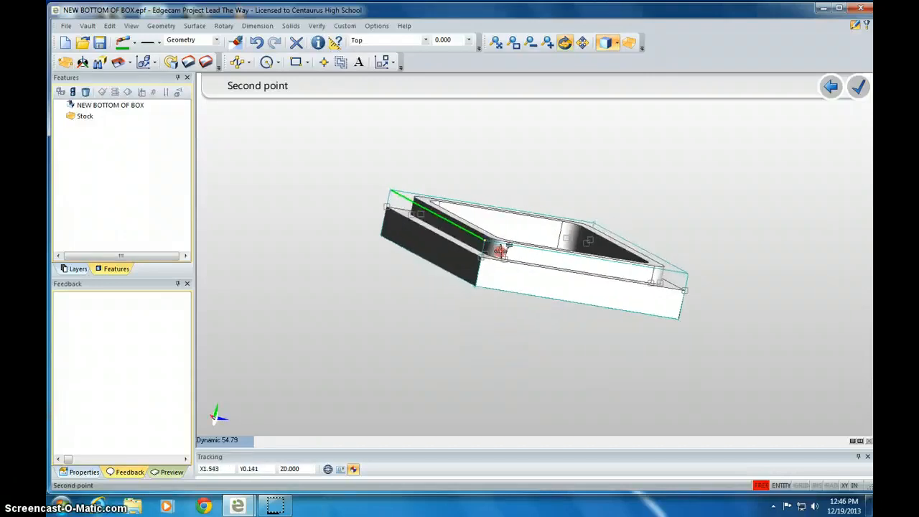
left_click(689, 272)
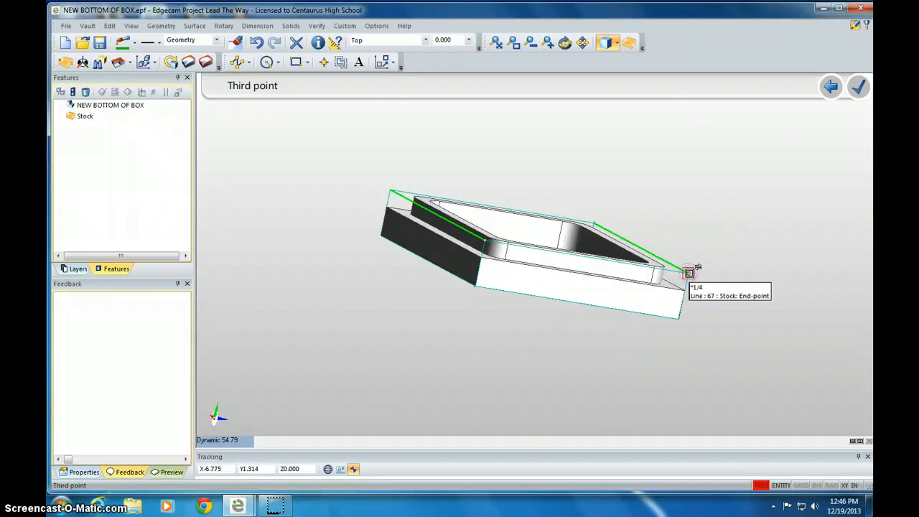
left_click(390, 190)
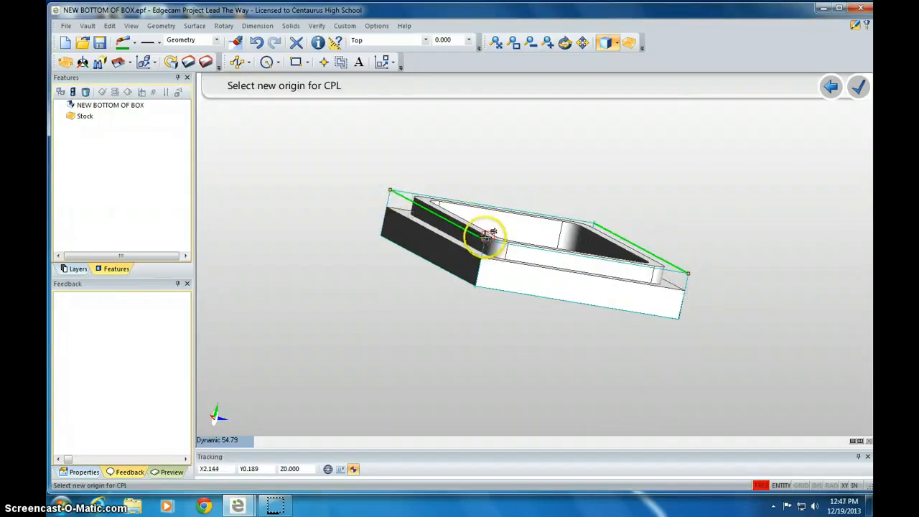
middle_click_drag(518, 243, 452, 303)
left_click(399, 192)
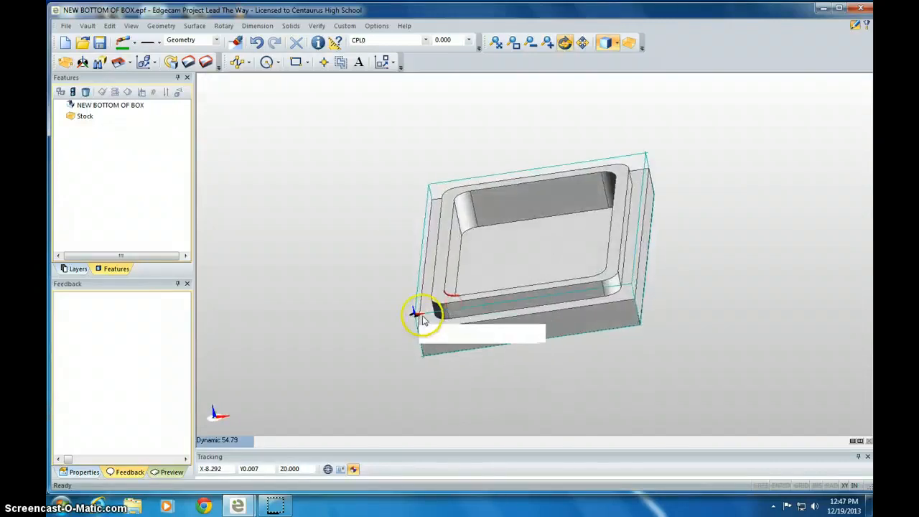
- Run Feature Finder on the box with component selection set to Auto
middle_click_drag(590, 286, 613, 328)
middle_click_drag(483, 357, 532, 333)
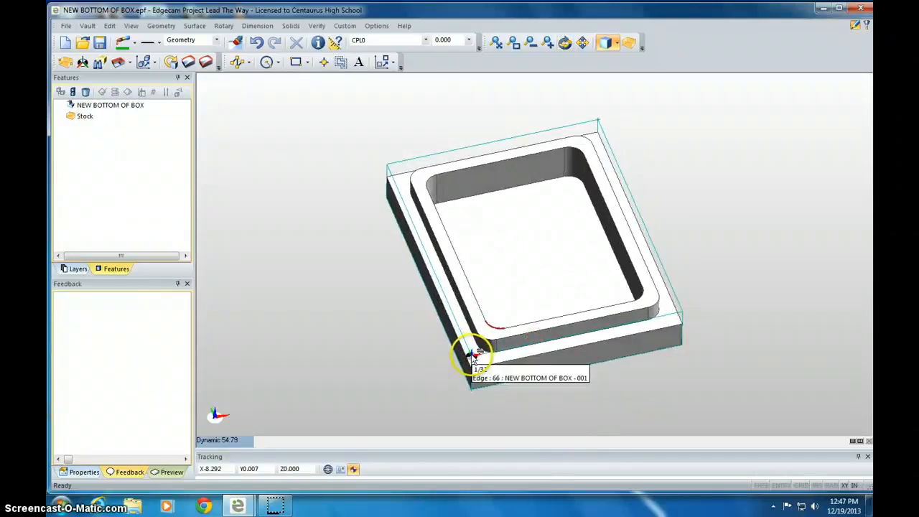
middle_click_drag(524, 333, 462, 328)
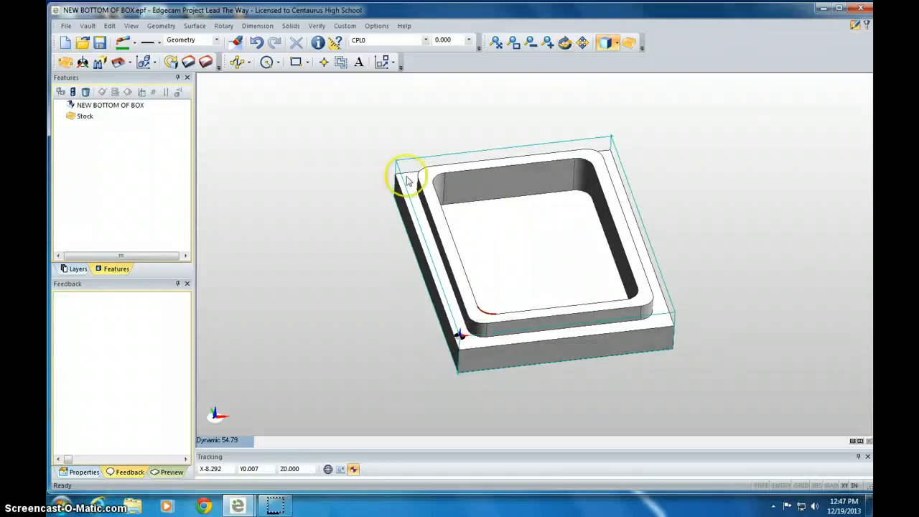
left_click(101, 64)
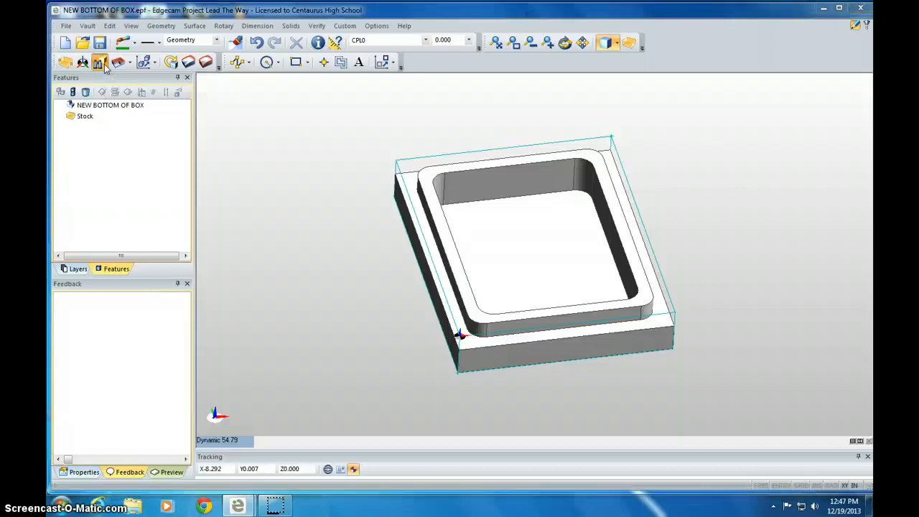
left_click(431, 194)
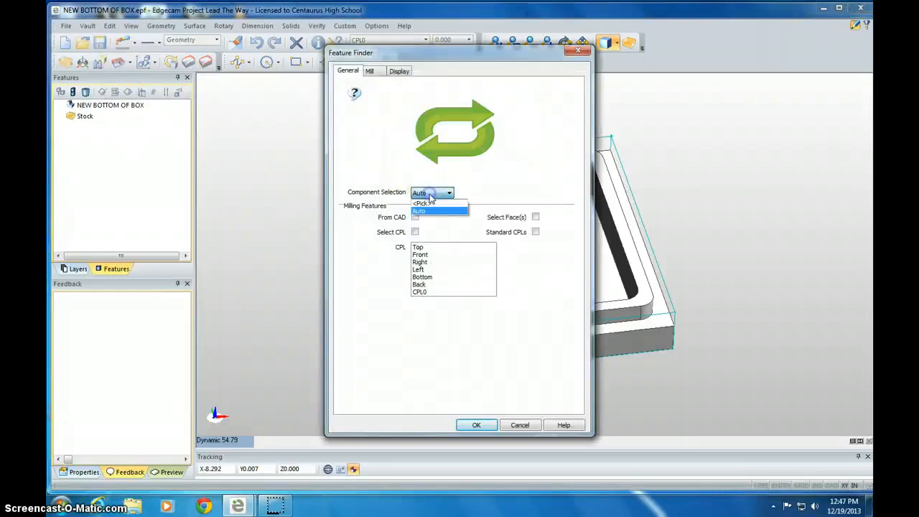
left_click(431, 197)
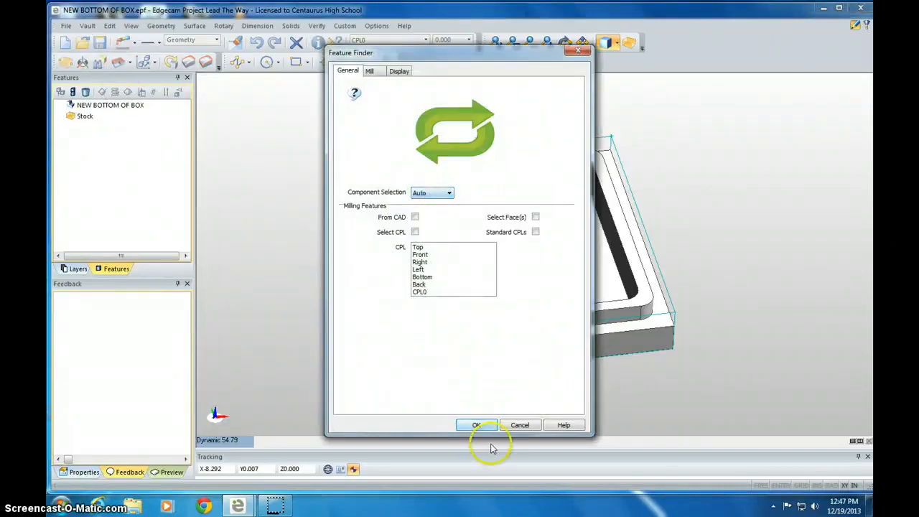
left_click(476, 424)
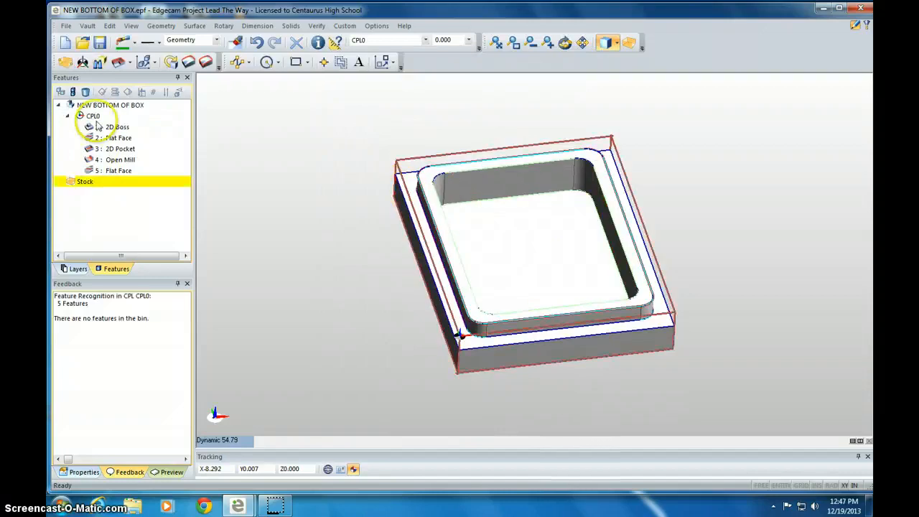
left_click(122, 269)
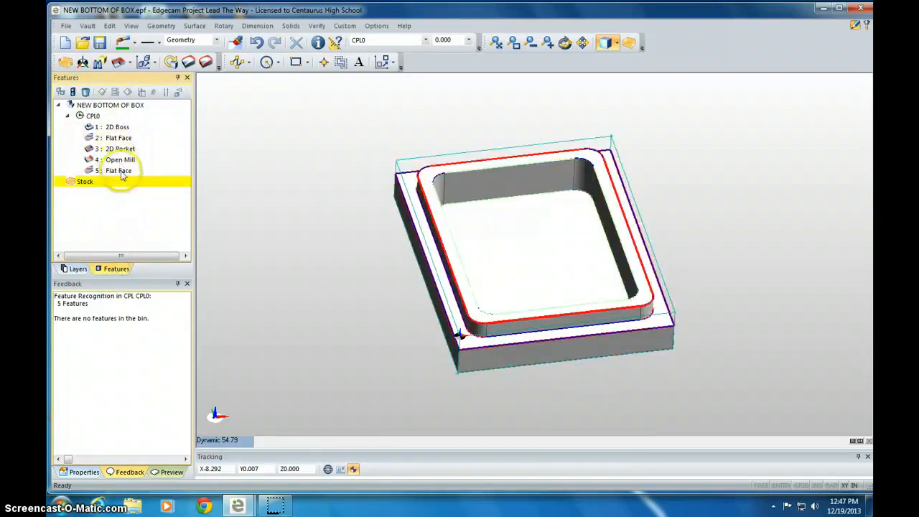
- Switch to manufacture mode with a Mill machining sequence using prolight 1000.mcp, initial CPL CPL0 and the Absolute datum type
left_click(866, 25)
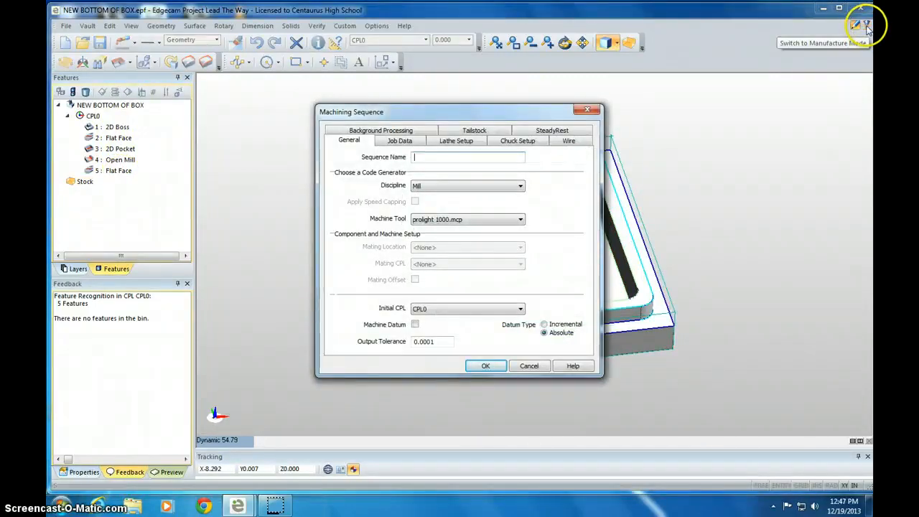
left_click(424, 188)
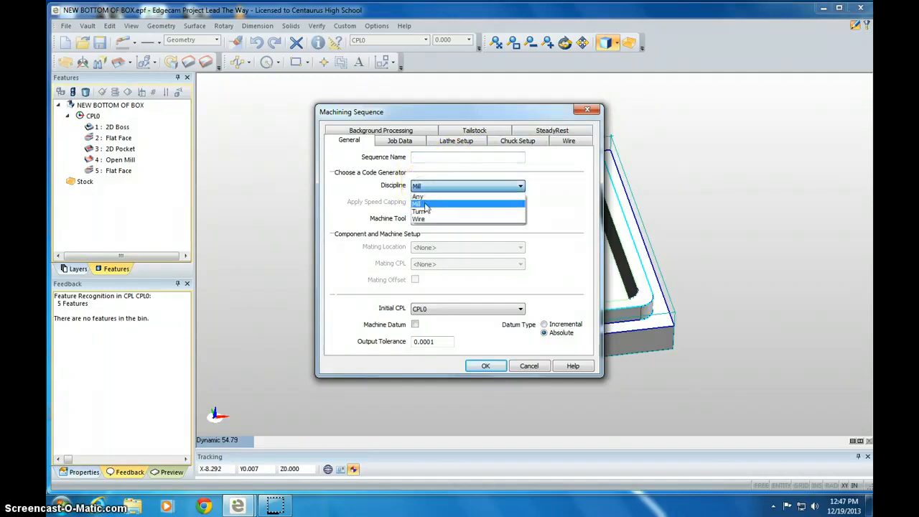
left_click(425, 204)
left_click(427, 219)
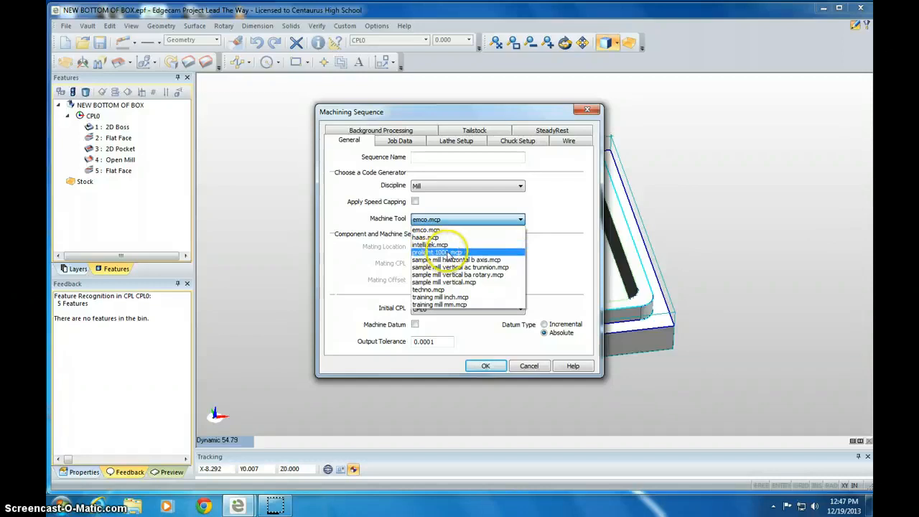
left_click(447, 253)
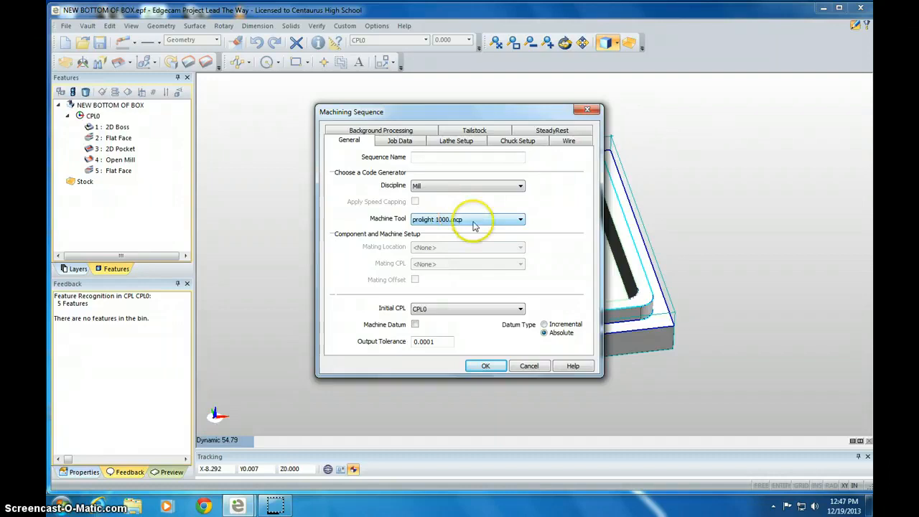
left_click(545, 333)
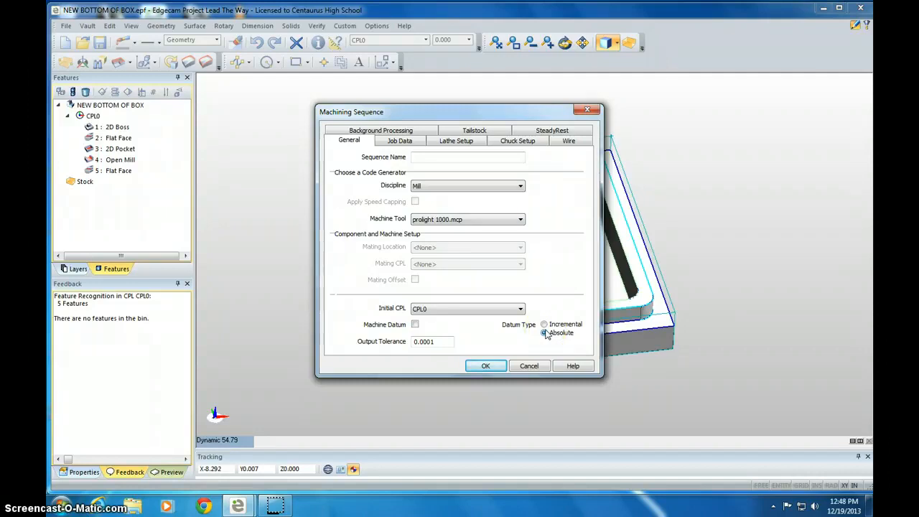
left_click(486, 366)
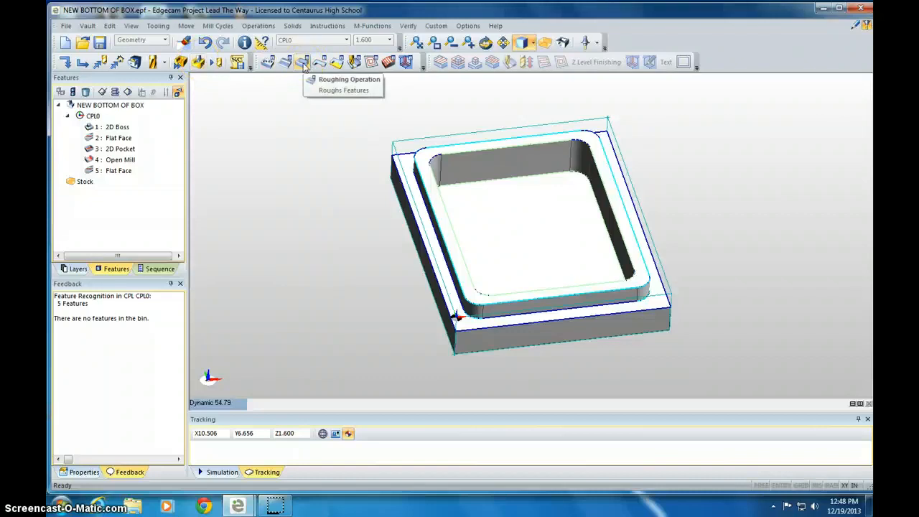
- Start a Roughing Operation on the 2D Pocket feature without any boundary entities
left_click(304, 63)
left_click(466, 191)
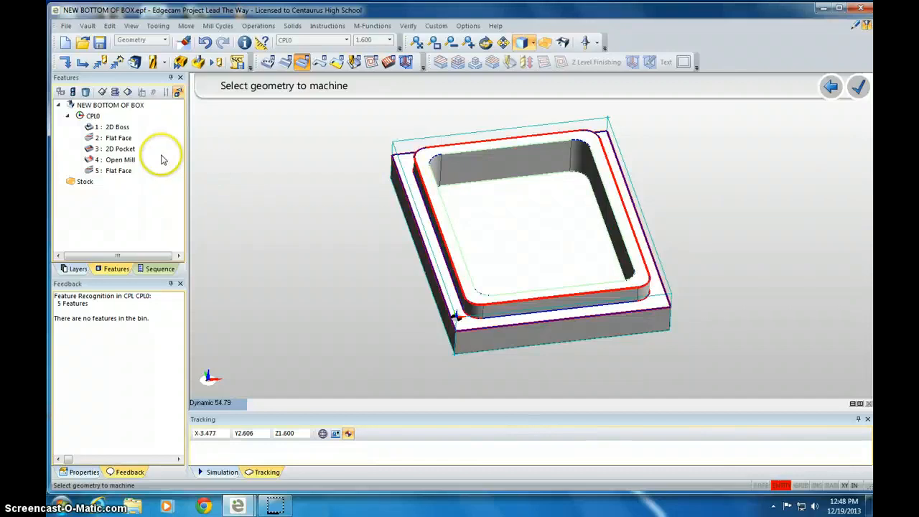
left_click(115, 150)
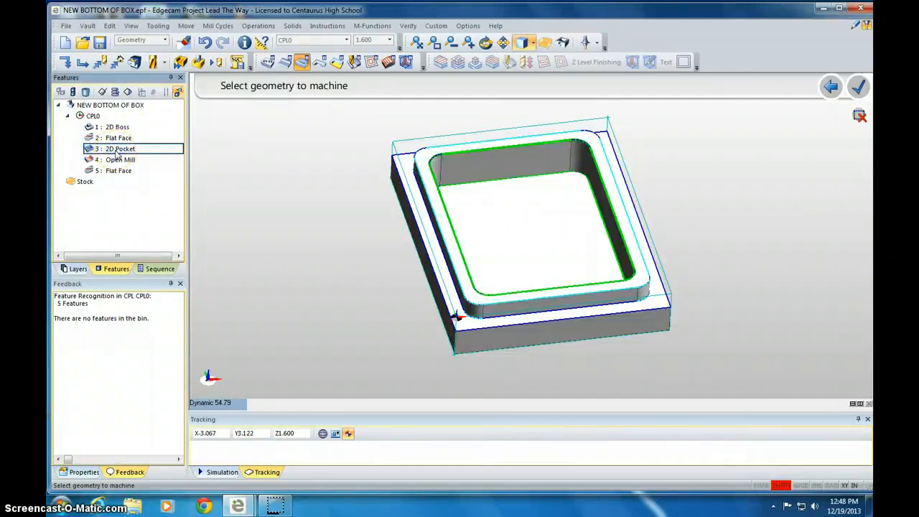
right_click(116, 150)
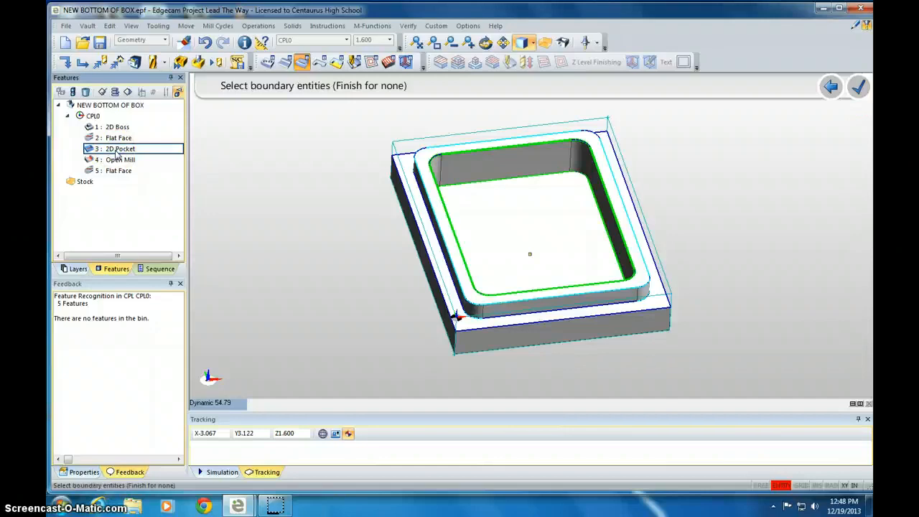
right_click(116, 156)
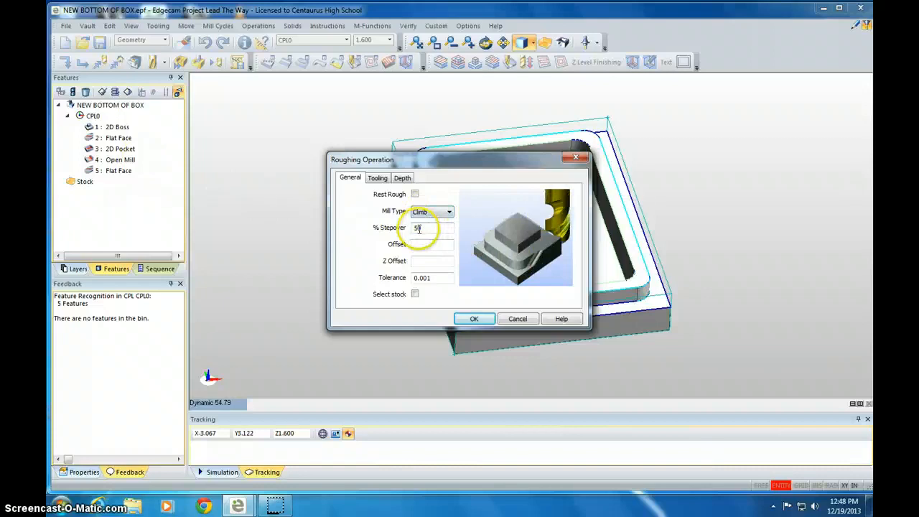
- Set the roughing speed to 6000 and the cut increment to .22, and create the pocket roughing toolpath
left_click(377, 178)
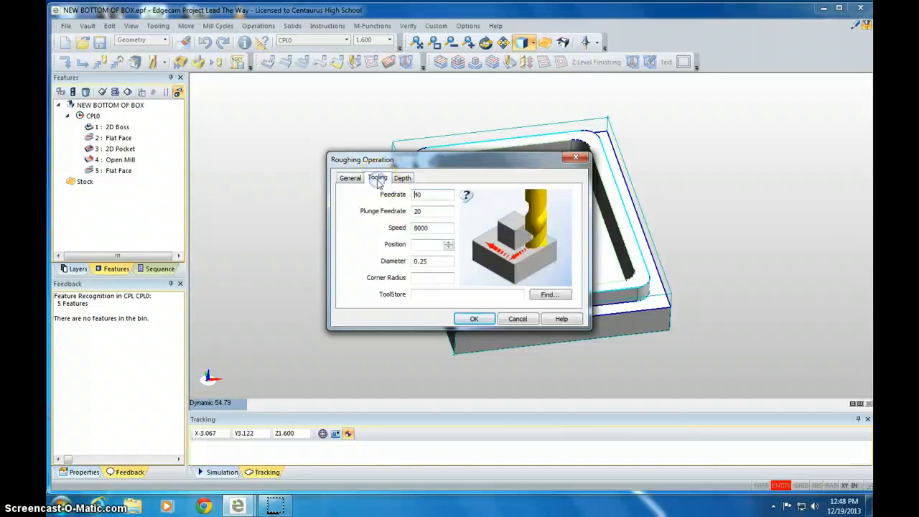
left_click(435, 229)
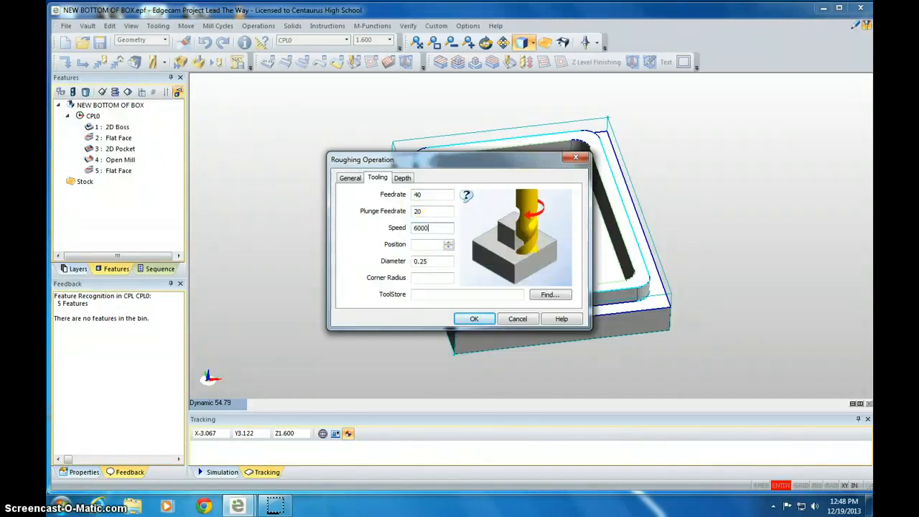
left_click(425, 195)
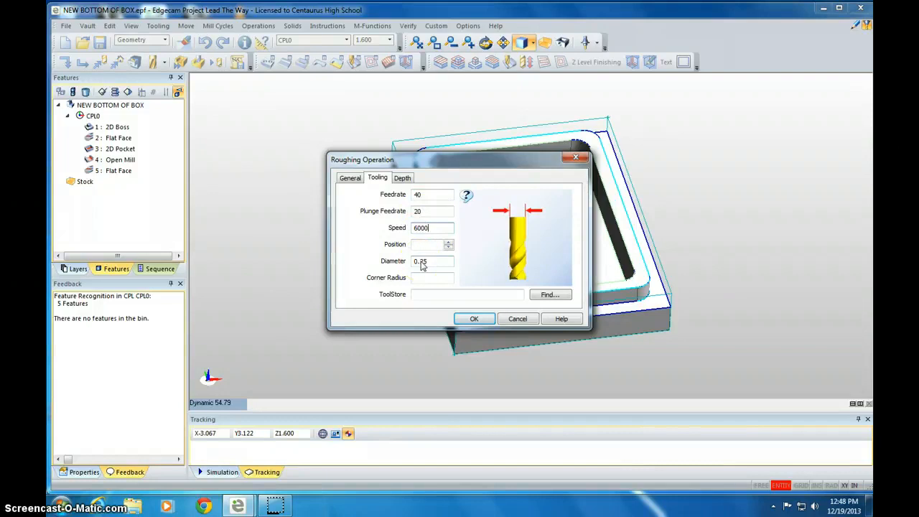
left_click(403, 178)
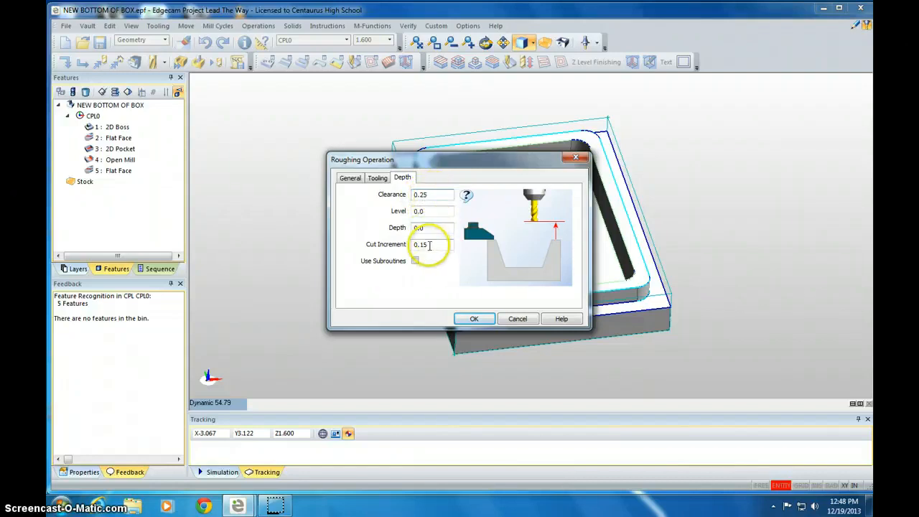
left_click_drag(429, 244, 421, 245)
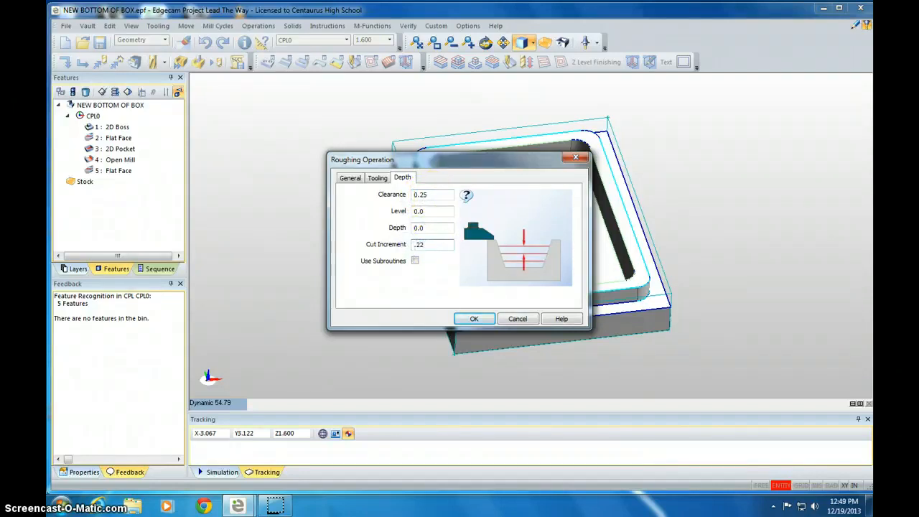
left_click(474, 318)
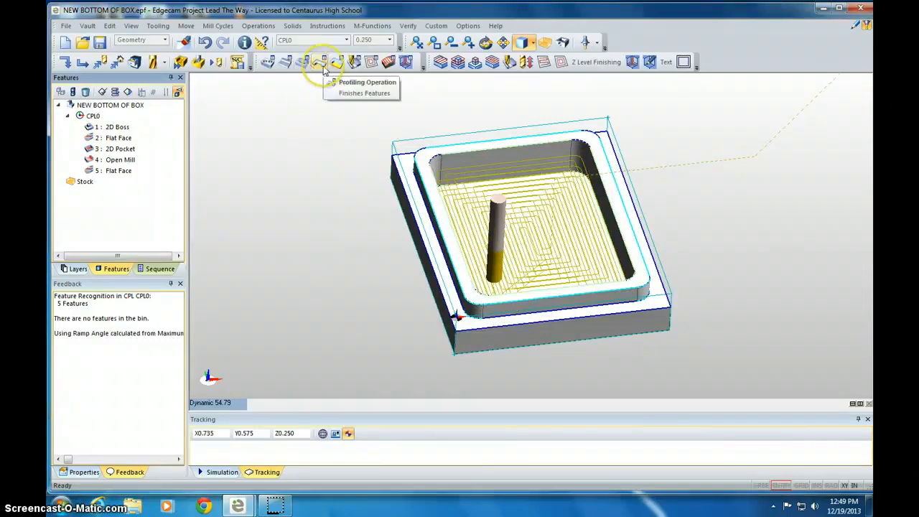
- Start a Profiling Operation on the 2D Boss feature
left_click(320, 63)
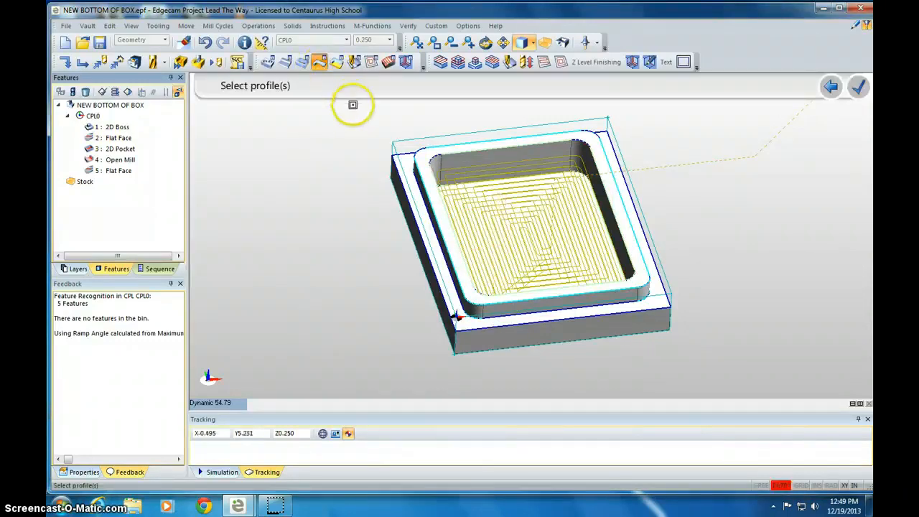
left_click(117, 148)
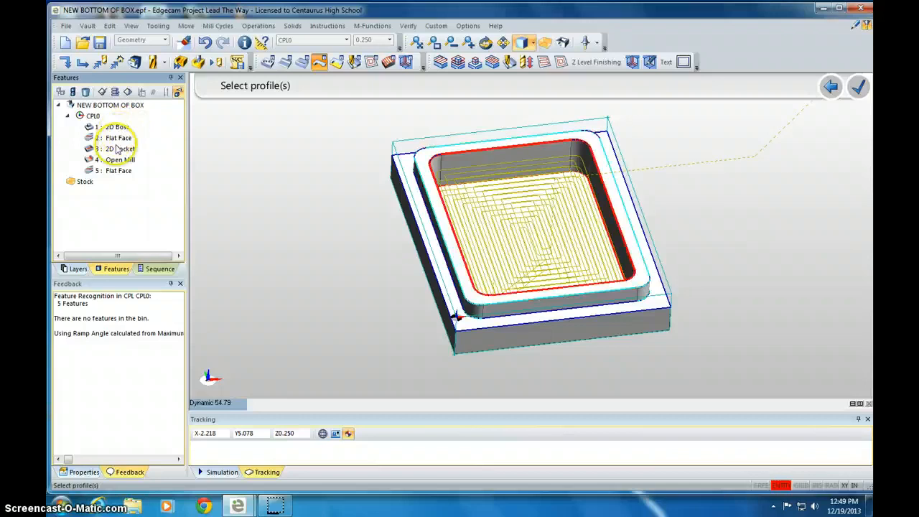
left_click(113, 129)
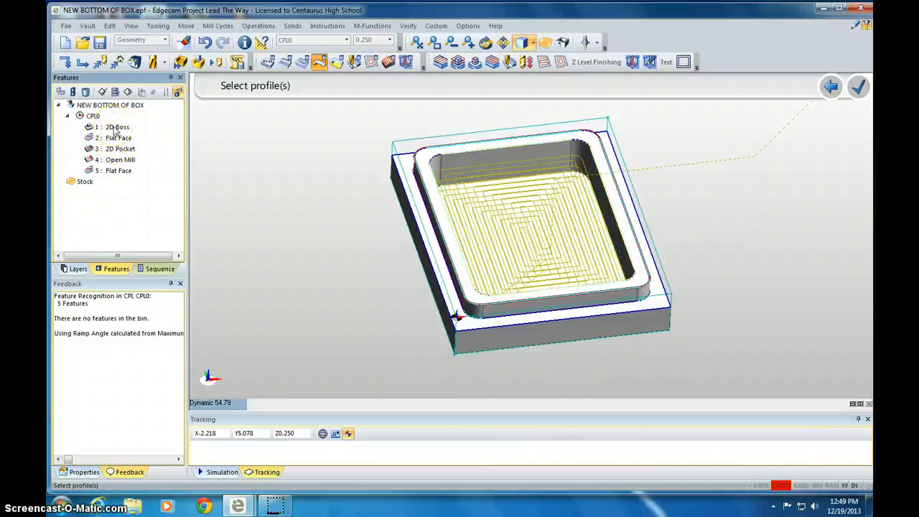
left_click(115, 130)
key("Return")
key("Return")
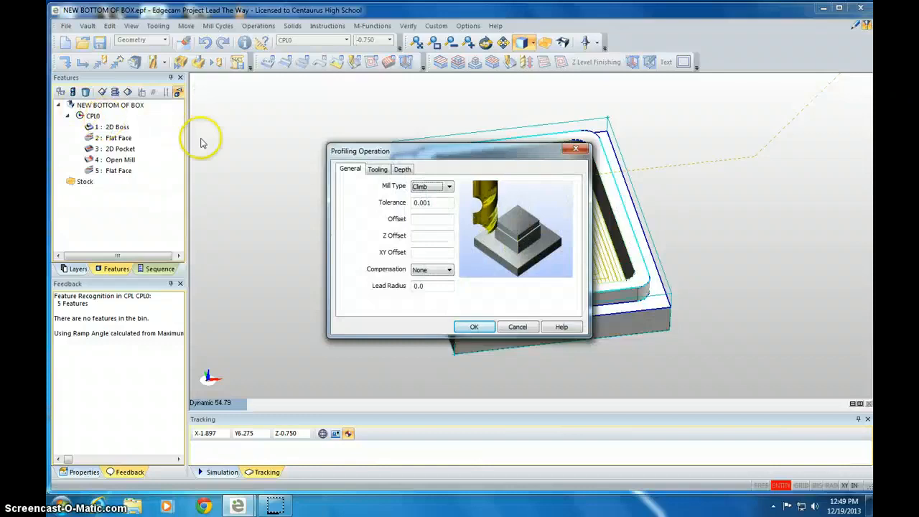
- Set the profiling speed to 6000, edit the cut increment and create the profiling toolpath around the boss
left_click(378, 170)
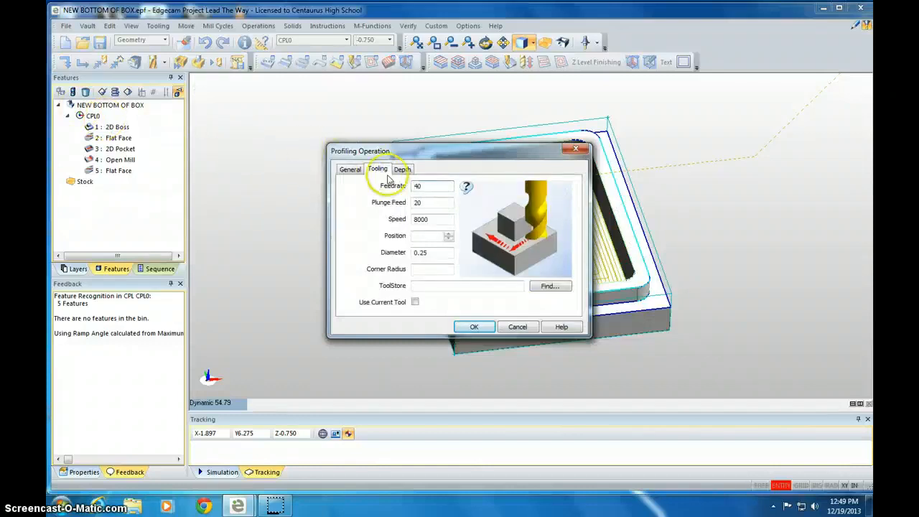
left_click(415, 221)
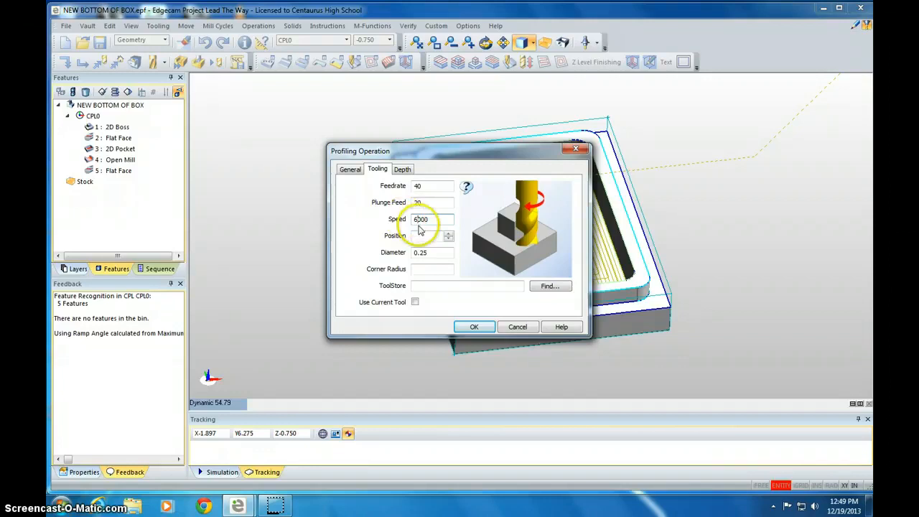
left_click(404, 170)
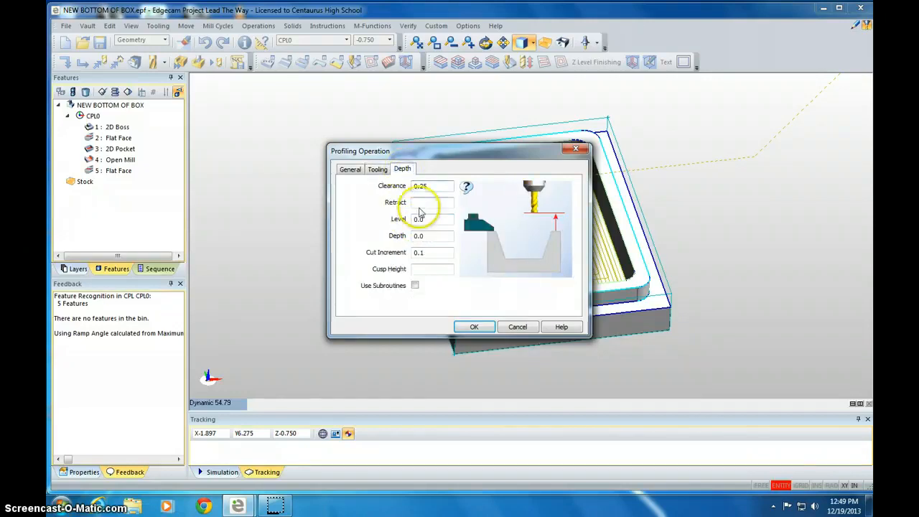
left_click(430, 252)
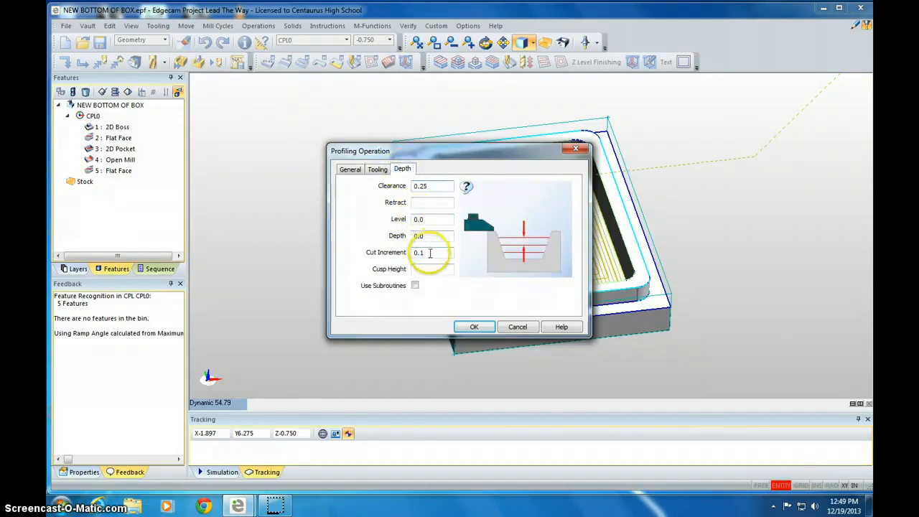
left_click(430, 253)
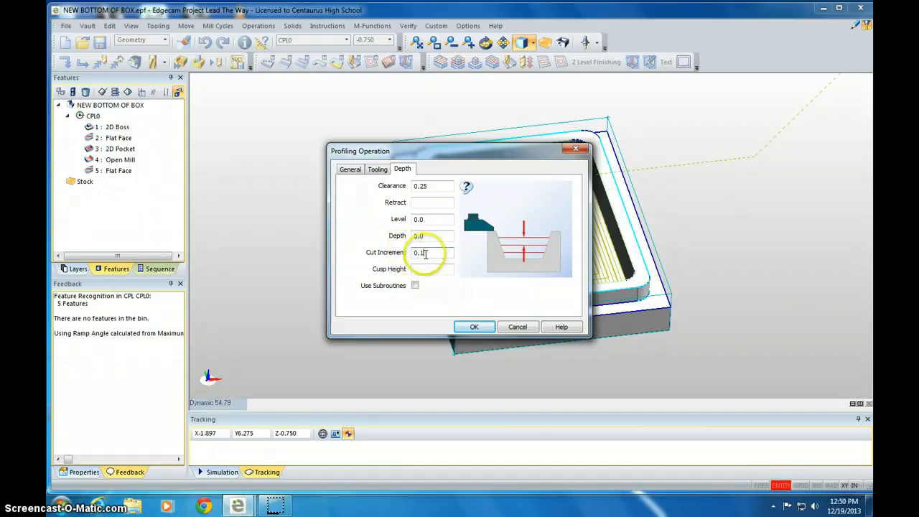
left_click(425, 253)
left_click(470, 327)
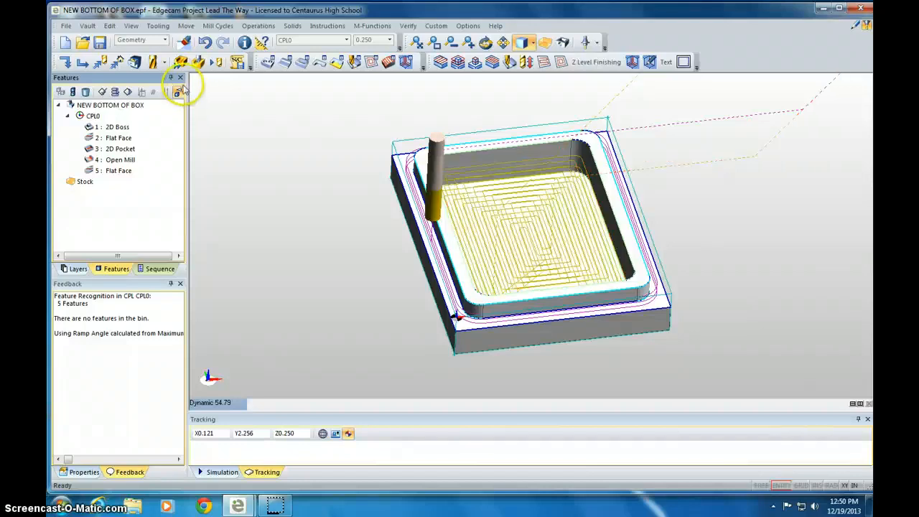
- Start a Flatland Operation on Flat Face feature 5, the ledge around the boss
left_click(338, 64)
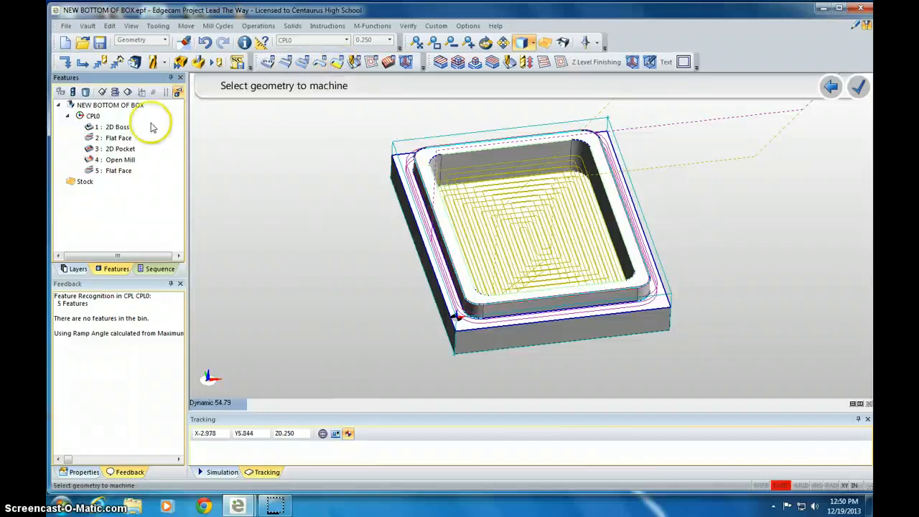
left_click(123, 172)
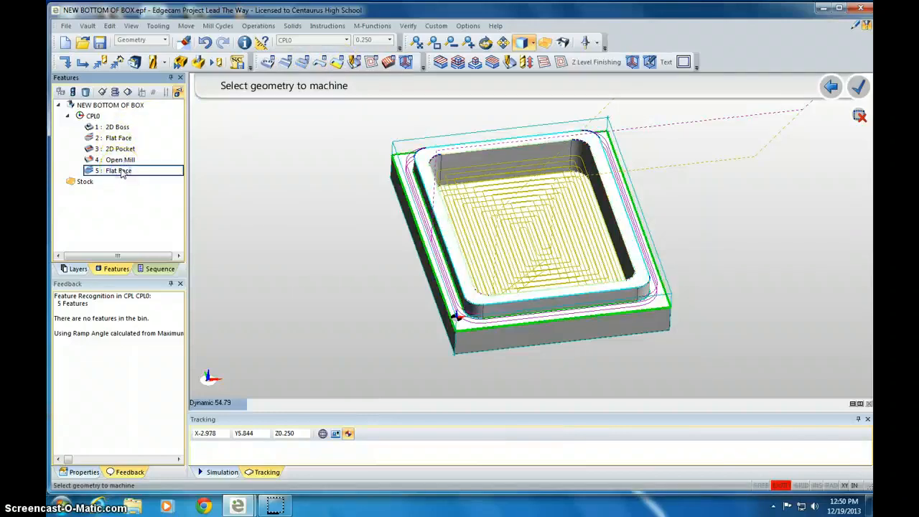
key("Return")
key("Return")
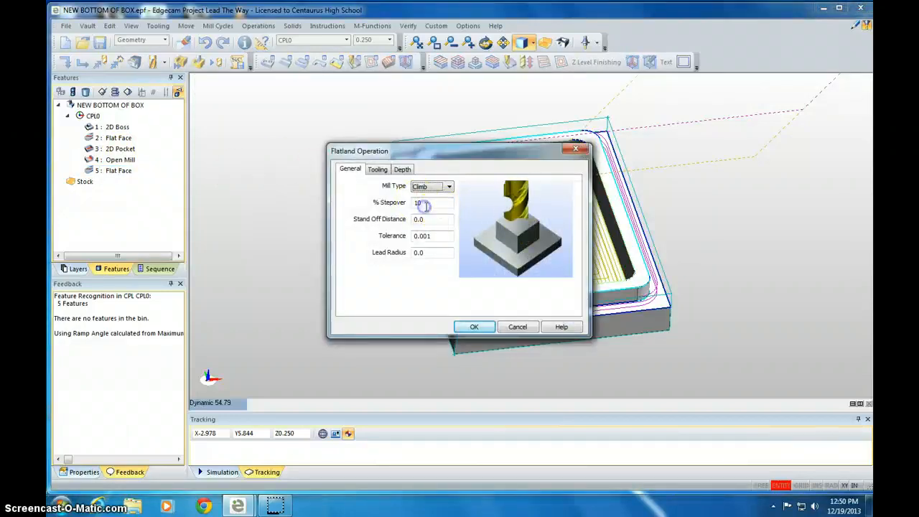
- Set the flatland stepover to 50%, review the tooling and depth settings, and create the flatland toolpath
double_click(412, 204)
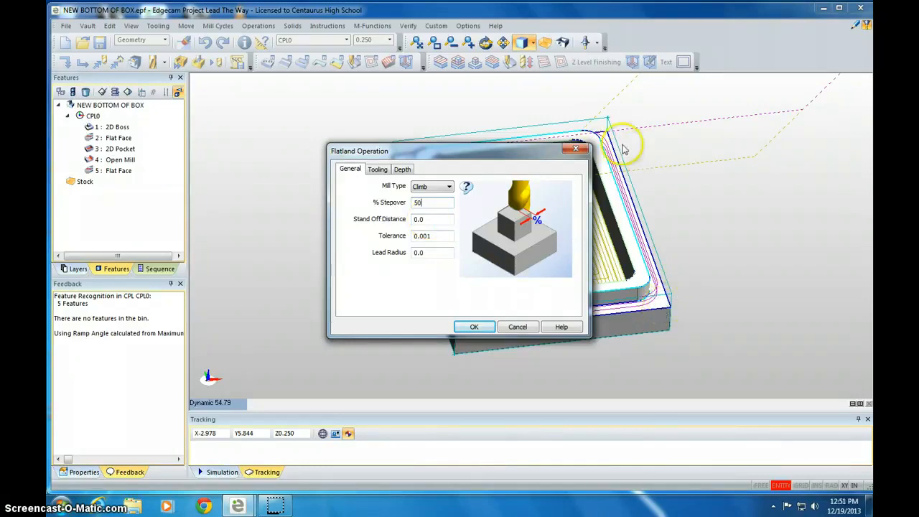
left_click(377, 170)
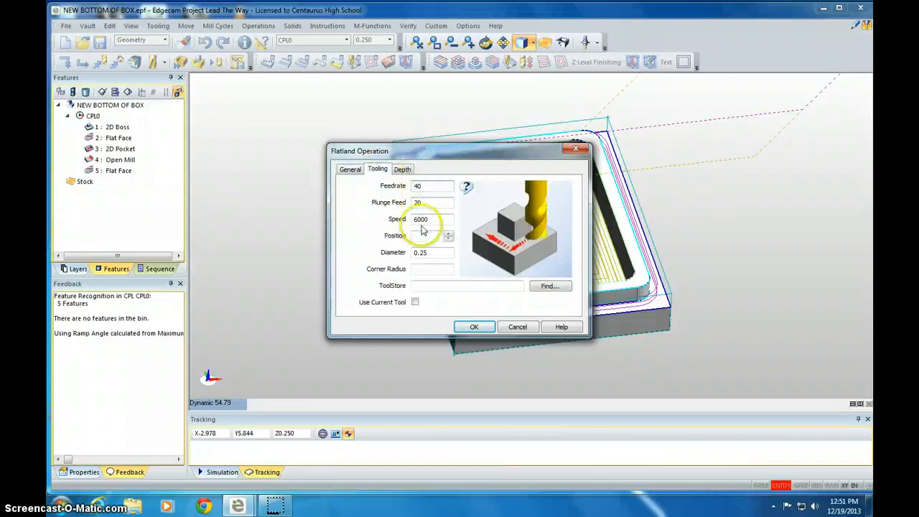
left_click(402, 171)
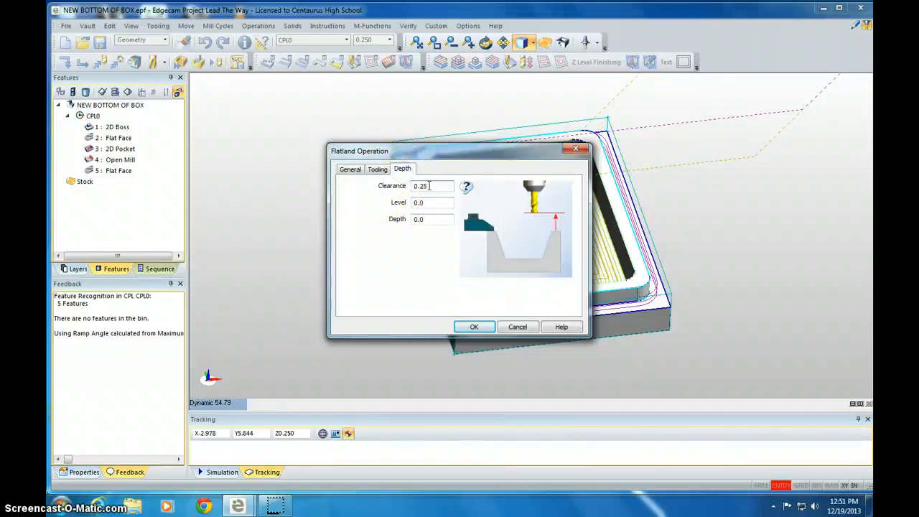
left_click(428, 187)
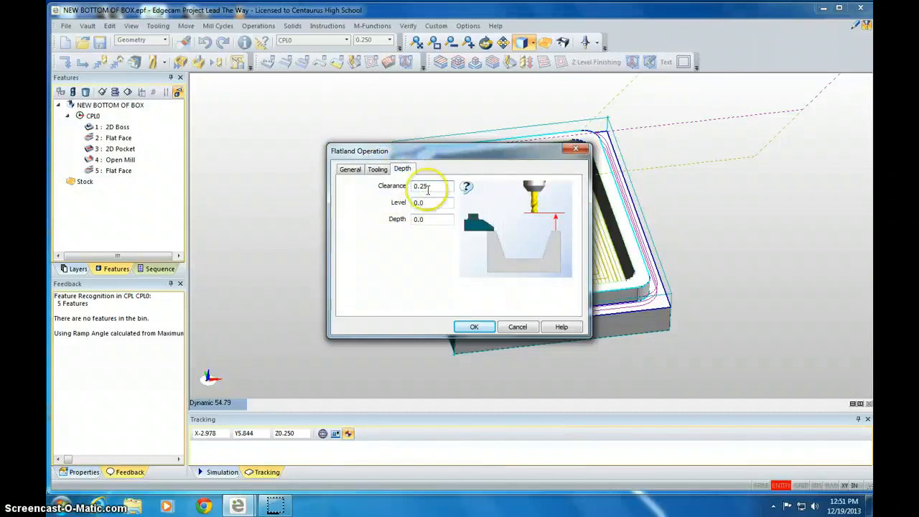
left_click(474, 326)
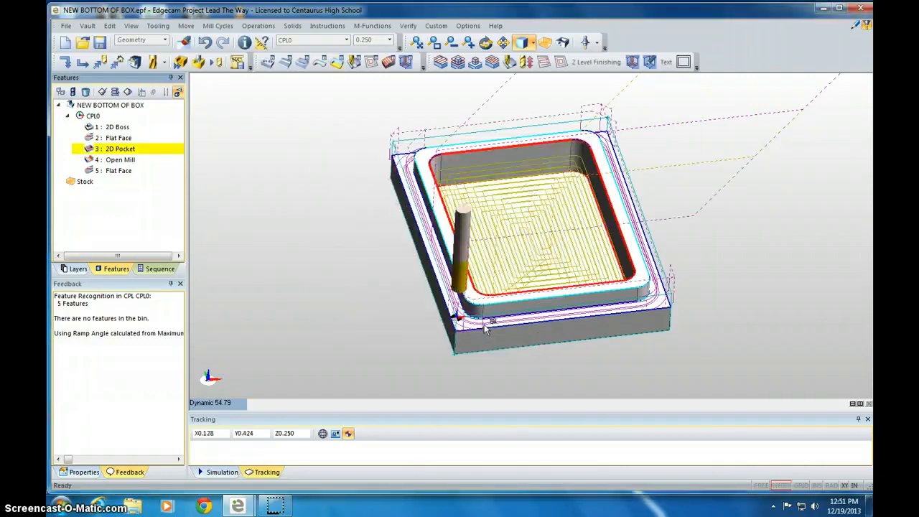
- Simulate the whole machining sequence at an increased playback speed, inspect the machined part and close the simulator
left_click(201, 63)
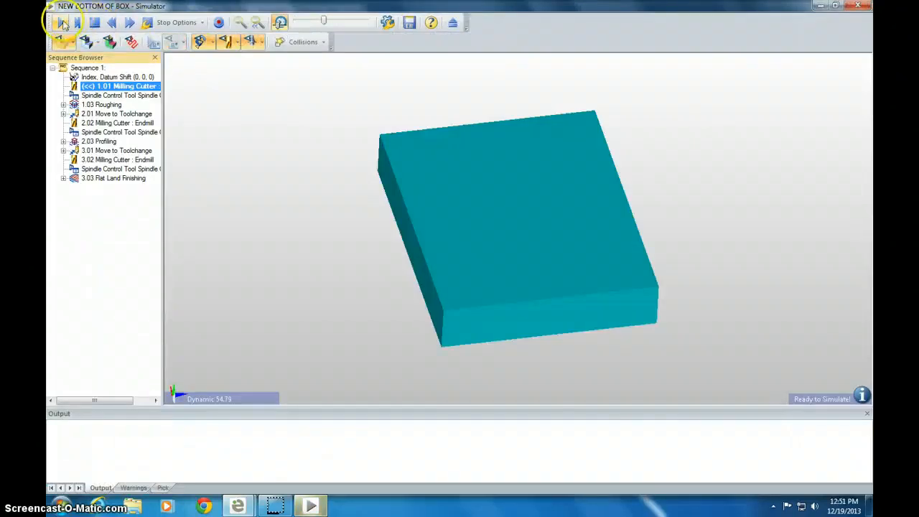
left_click(60, 22)
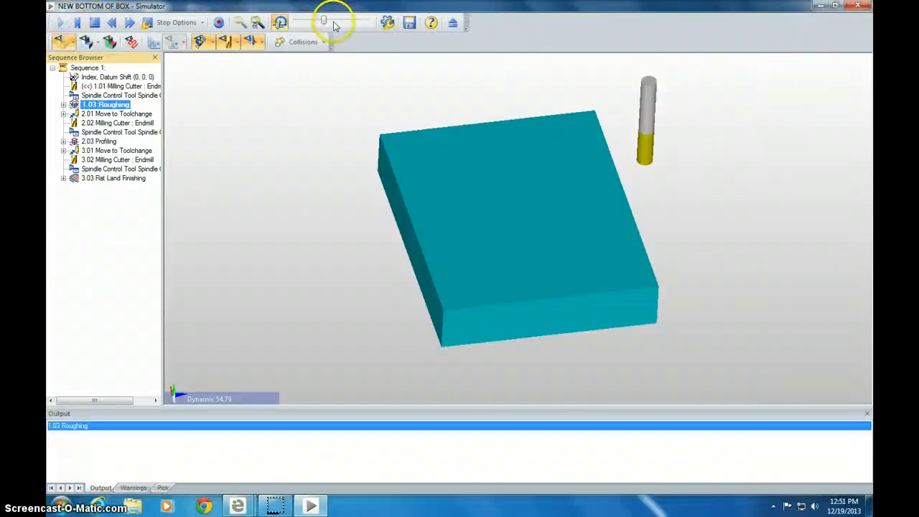
left_click_drag(327, 22, 352, 22)
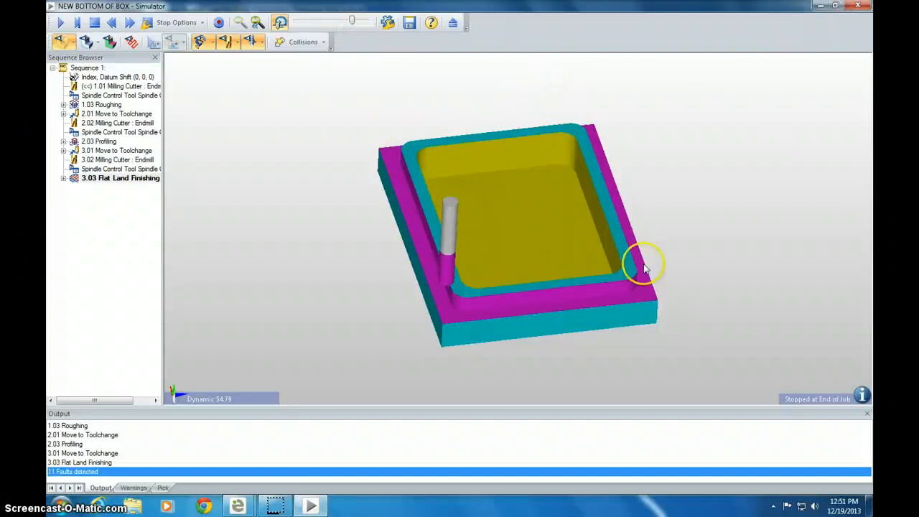
left_click(441, 275)
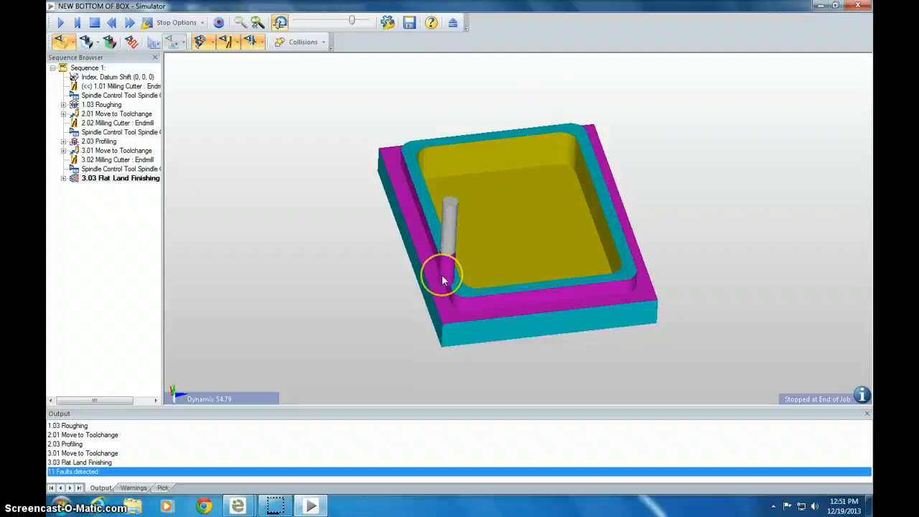
left_click(858, 6)
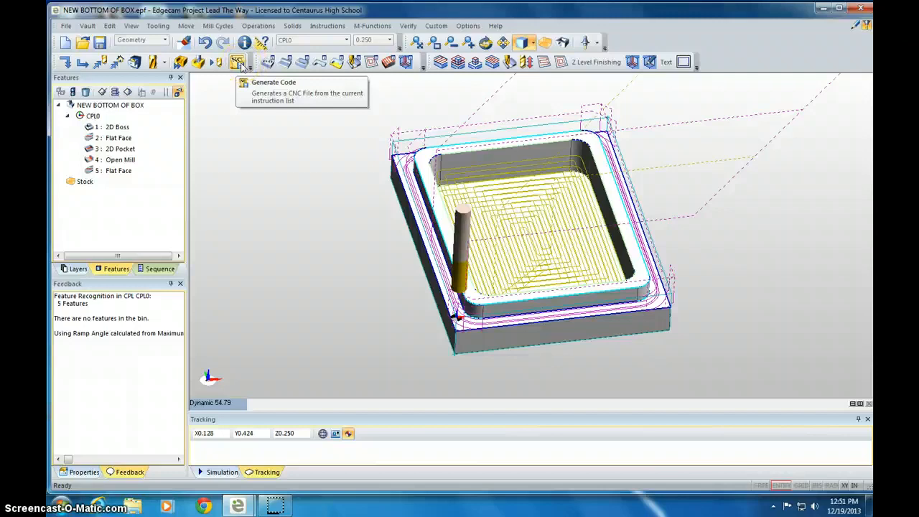
- Generate the CNC code from the instruction list, entering the programmer's name as the CNC name and as the programmer
left_click(239, 62)
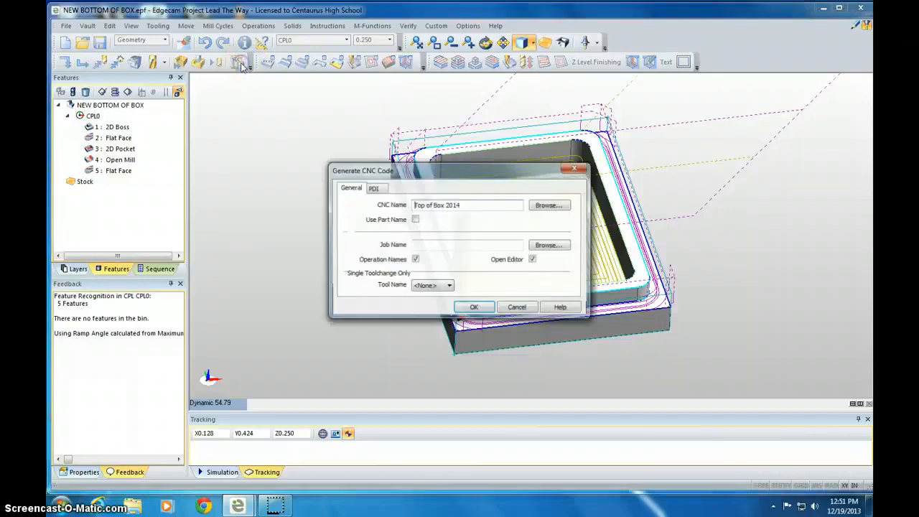
left_click(466, 205)
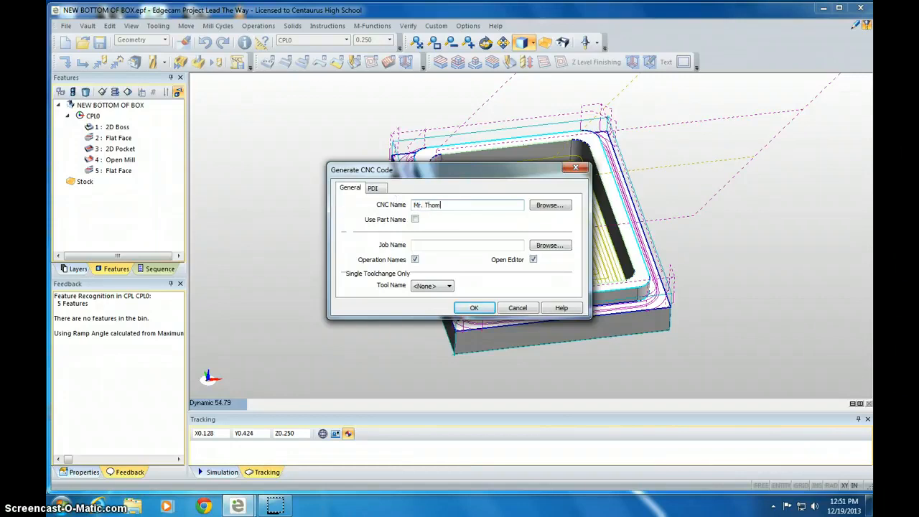
left_click(472, 308)
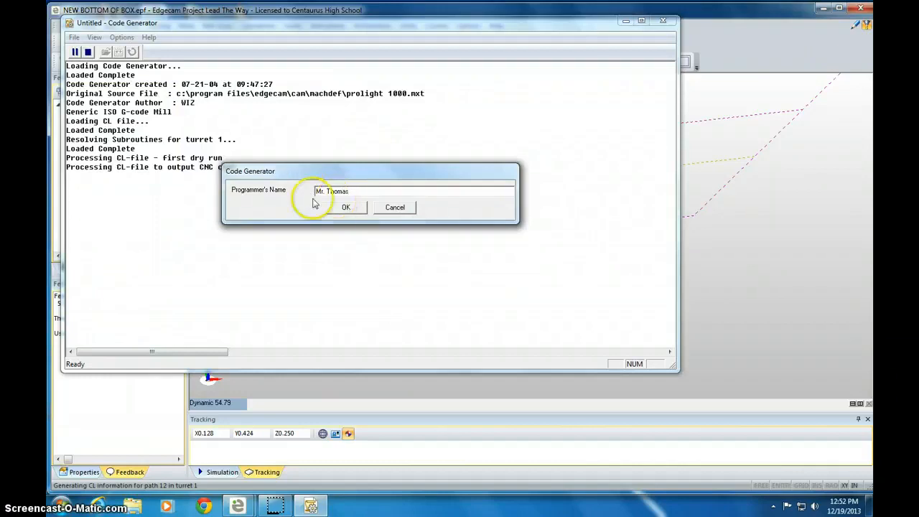
left_click(343, 206)
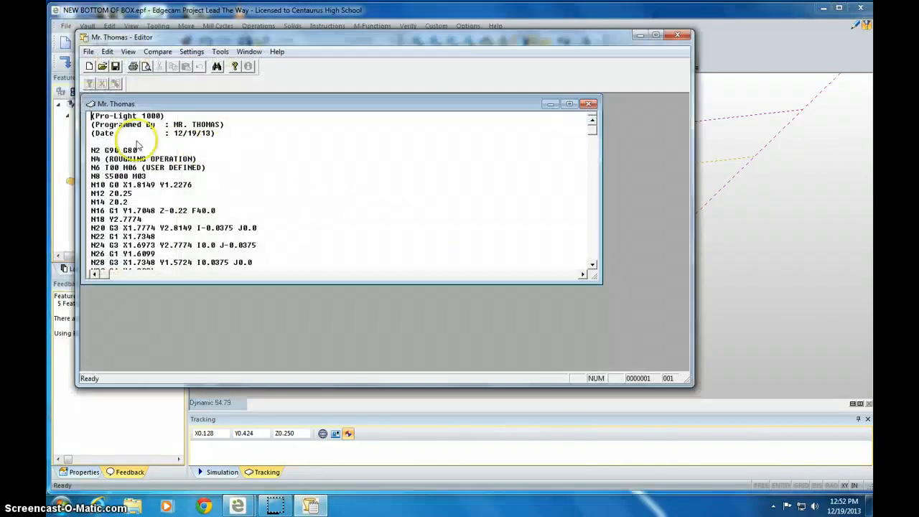
- Delete the N6 tool change line from the roughing operation and set the spindle speed on line N8 to S6000
left_click_drag(171, 126, 183, 125)
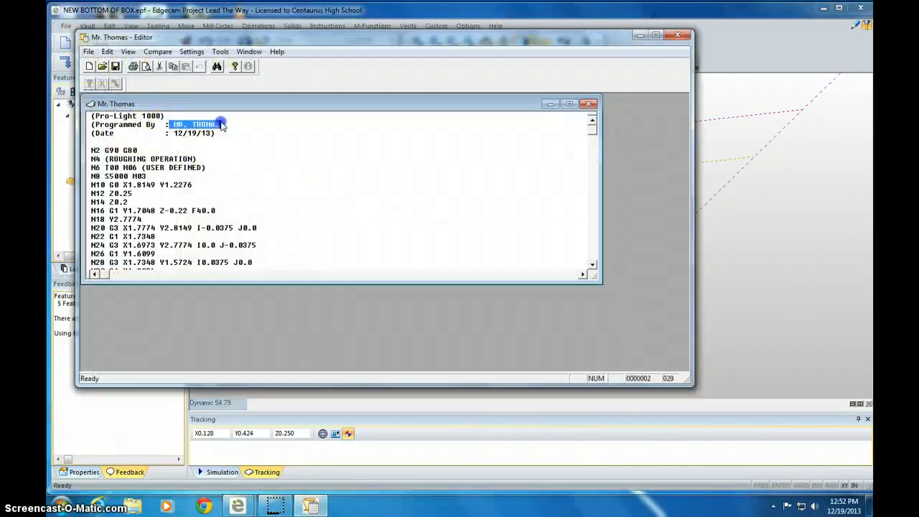
left_click(201, 134)
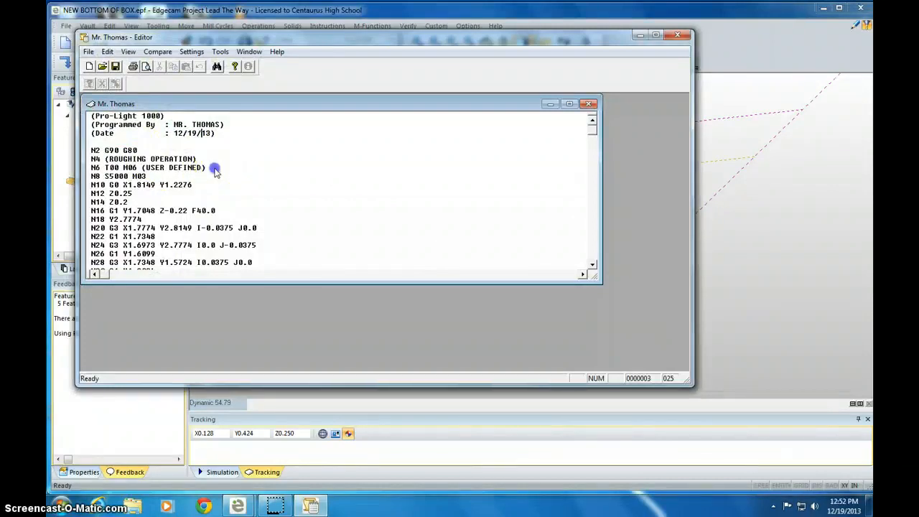
left_click_drag(216, 171, 89, 171)
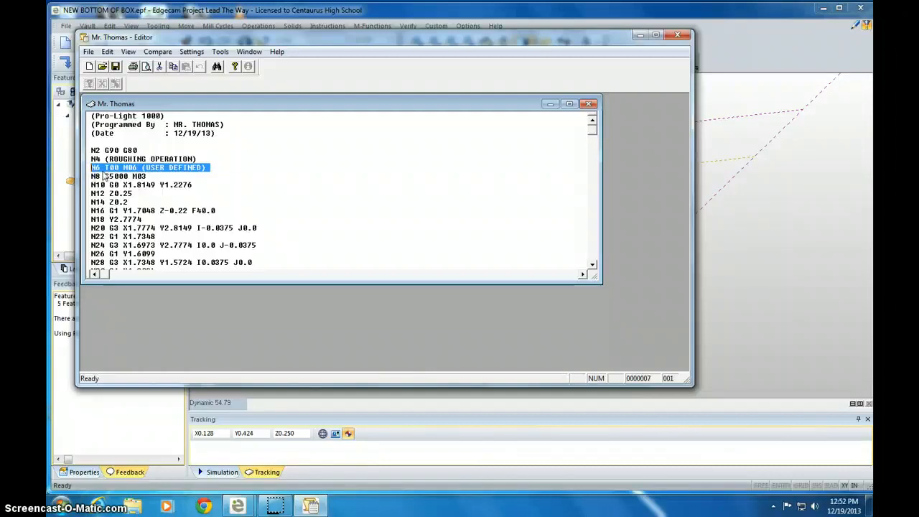
key("Delete")
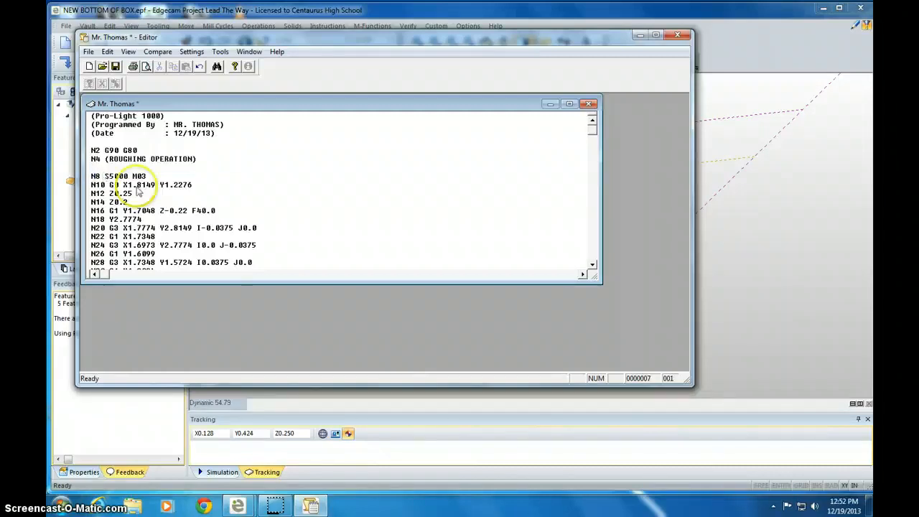
left_click(111, 178)
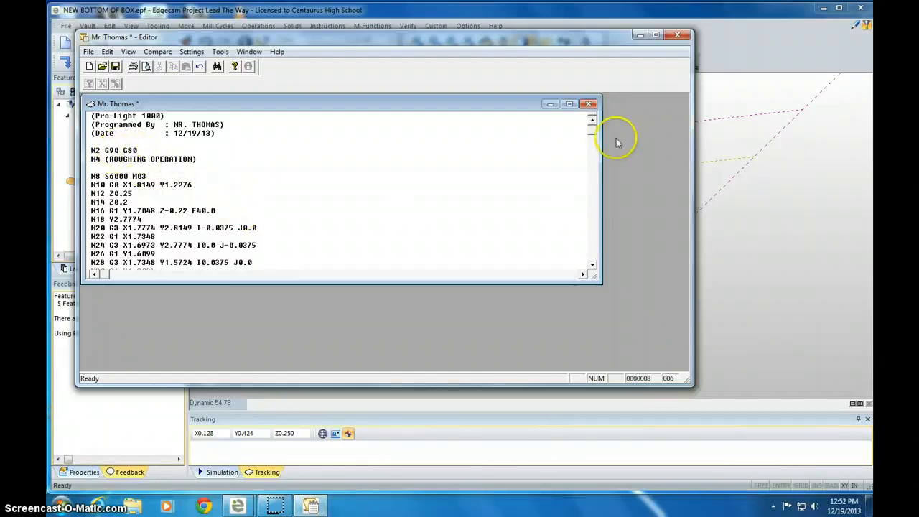
- Delete the spindle stop, tool change and spindle speed lines N510 to N514 under the profiling operation
left_click_drag(593, 126, 586, 211)
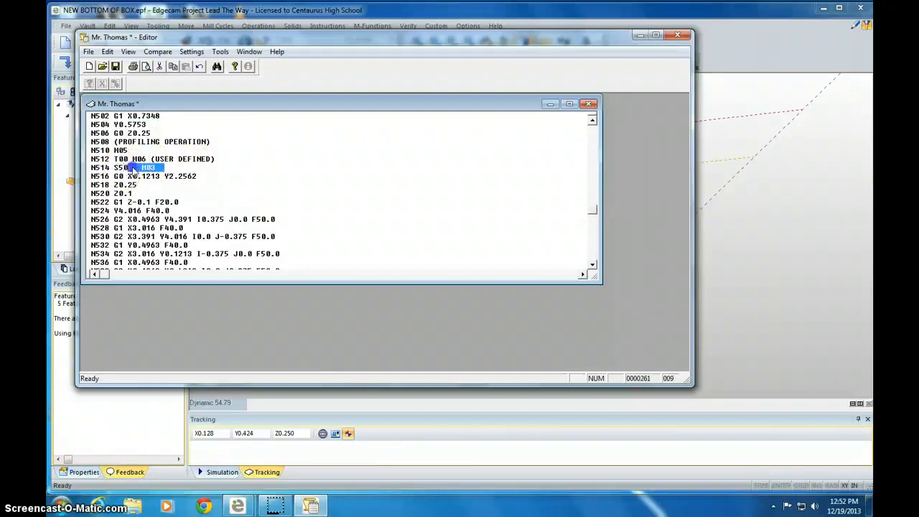
left_click_drag(133, 169, 103, 159)
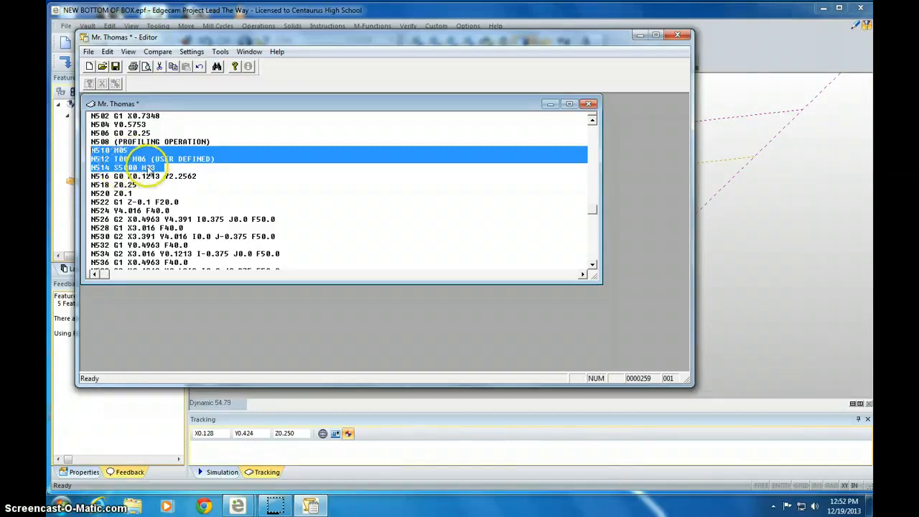
key("Delete")
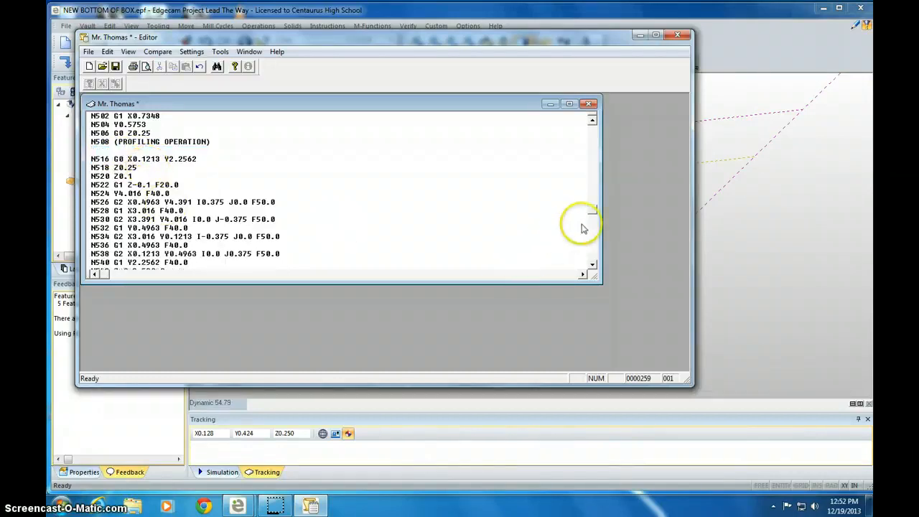
- Delete the spindle stop, tool change and spindle speed lines N586 to N590 under the flatland operation
left_click_drag(594, 212, 593, 225)
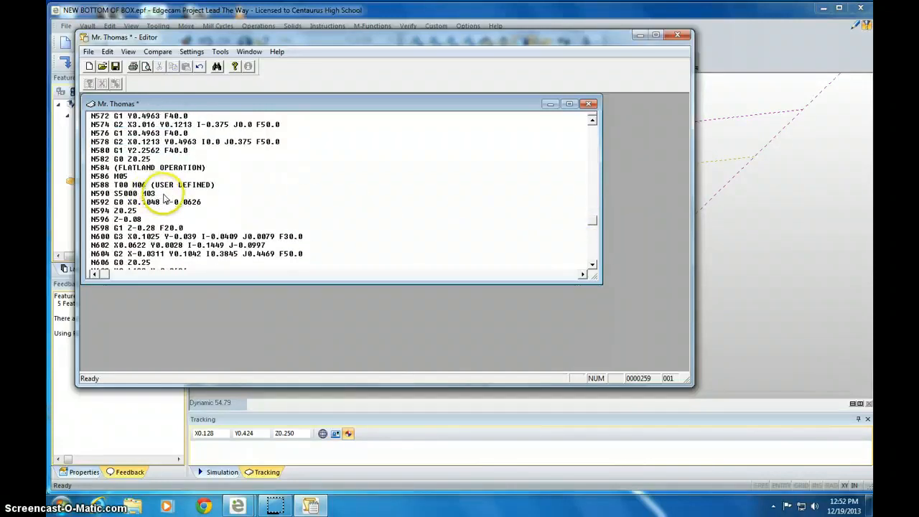
left_click_drag(174, 194, 101, 183)
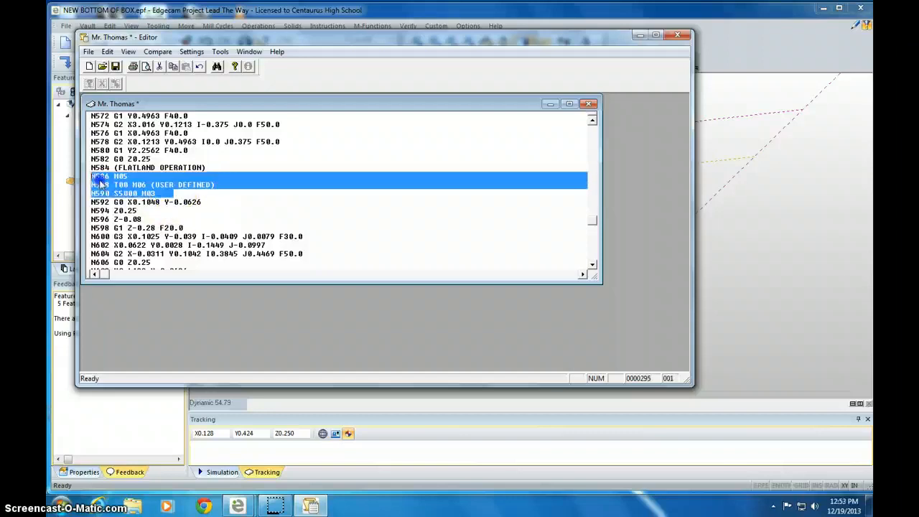
key("Delete")
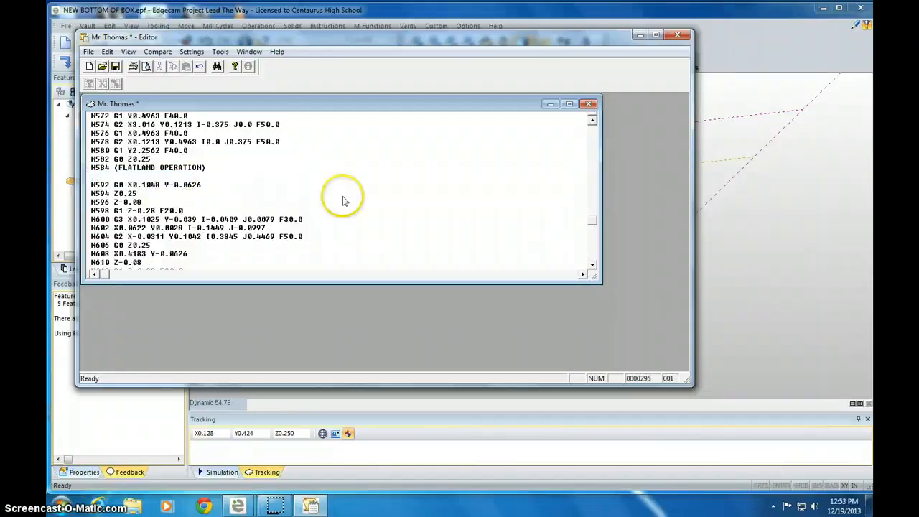
- Check the end of the program and save the edited code in CIM Container Parts as the text file "NC code bottom box"
left_click_drag(592, 222, 596, 264)
left_click(161, 245)
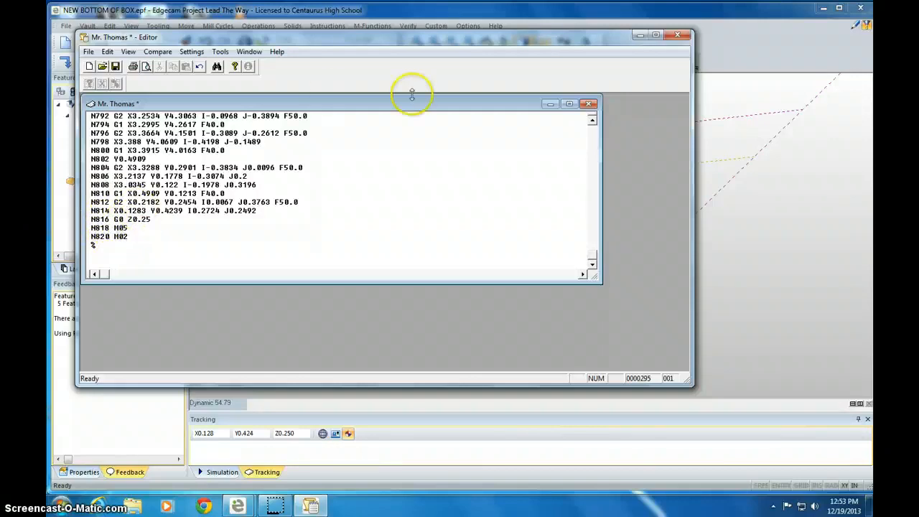
left_click(88, 51)
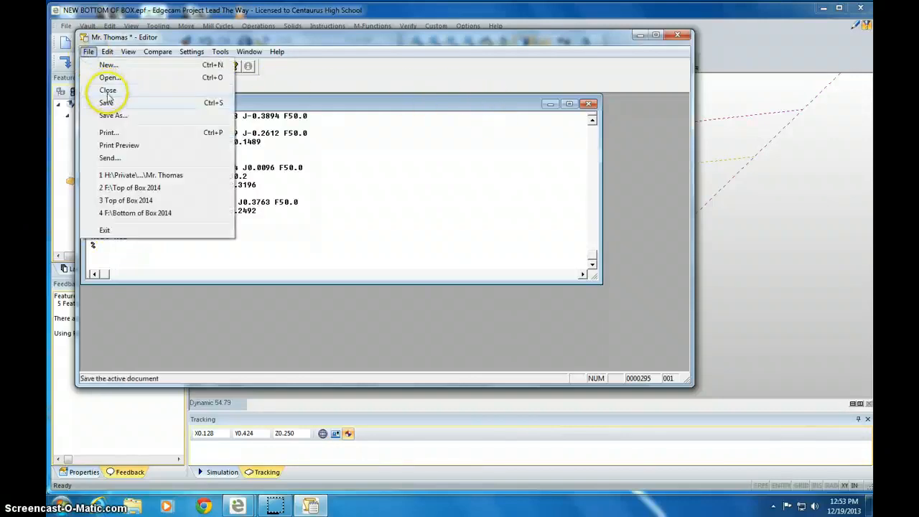
left_click(115, 117)
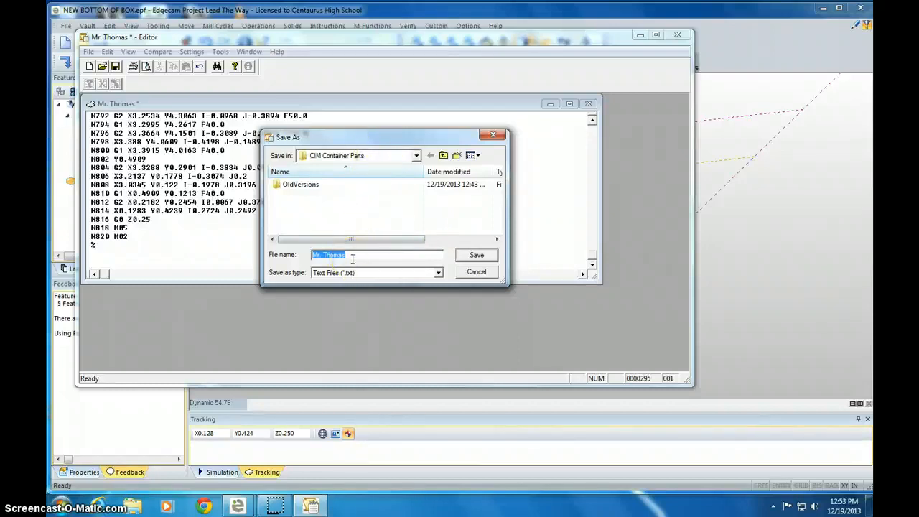
type("NC code bottom box")
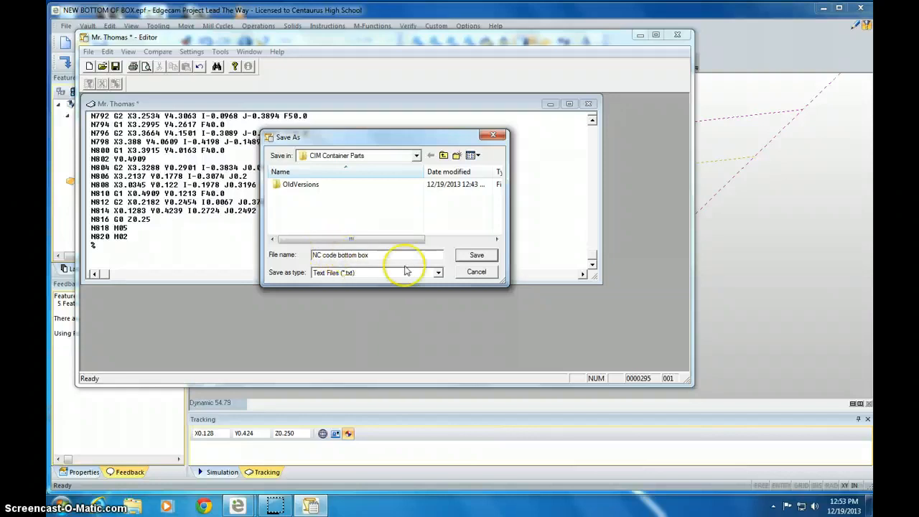
left_click(467, 255)
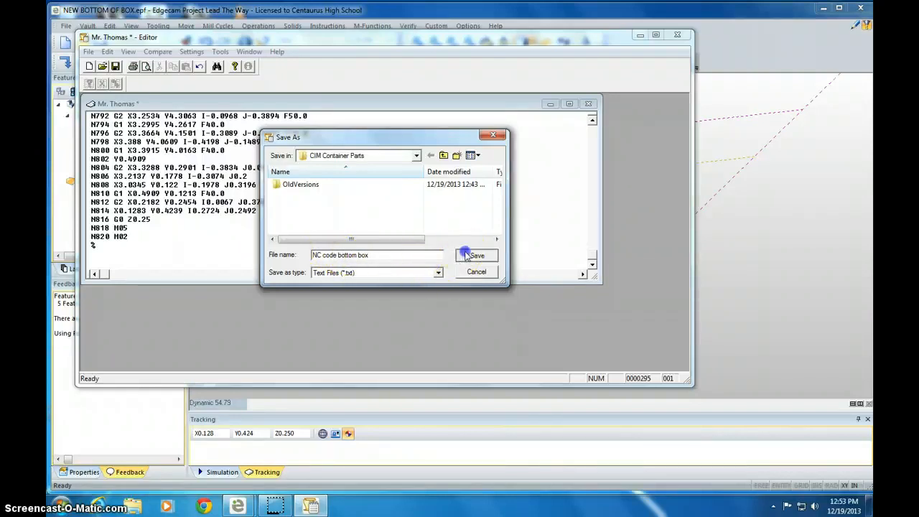